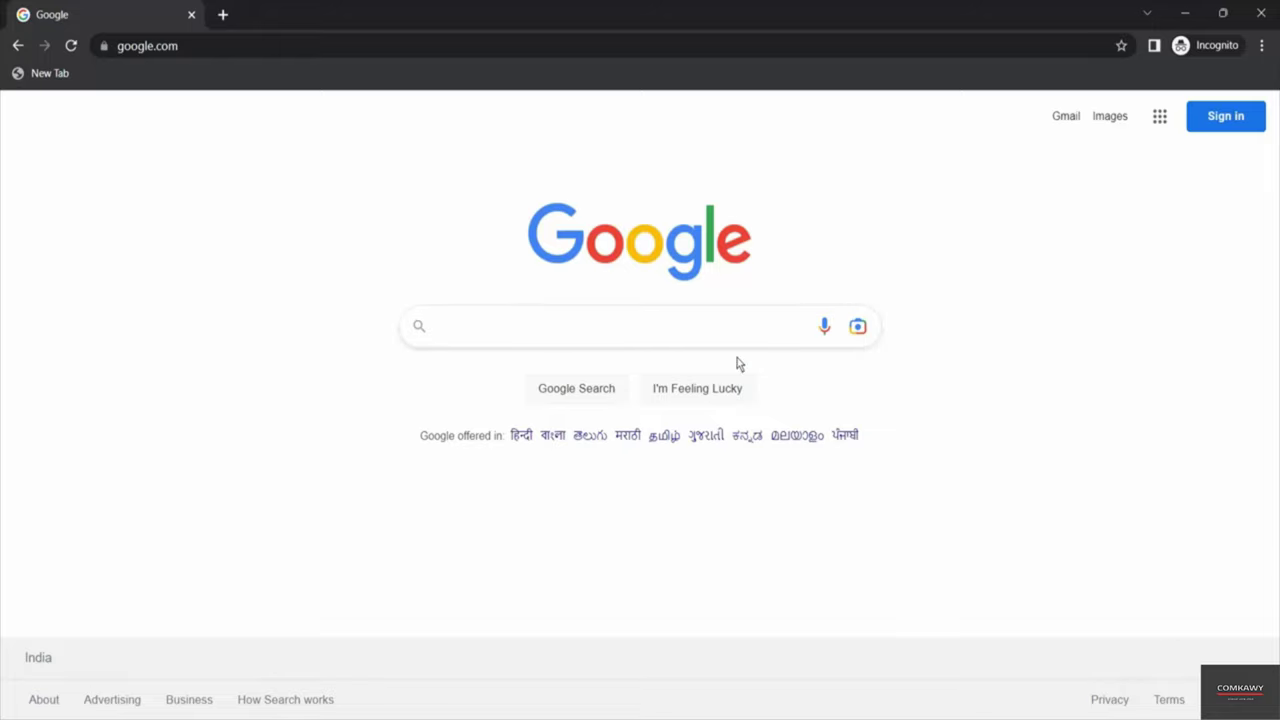
Search Google for the exact phrase "google search operators" restricted to site:google.com
left_click(543, 335)
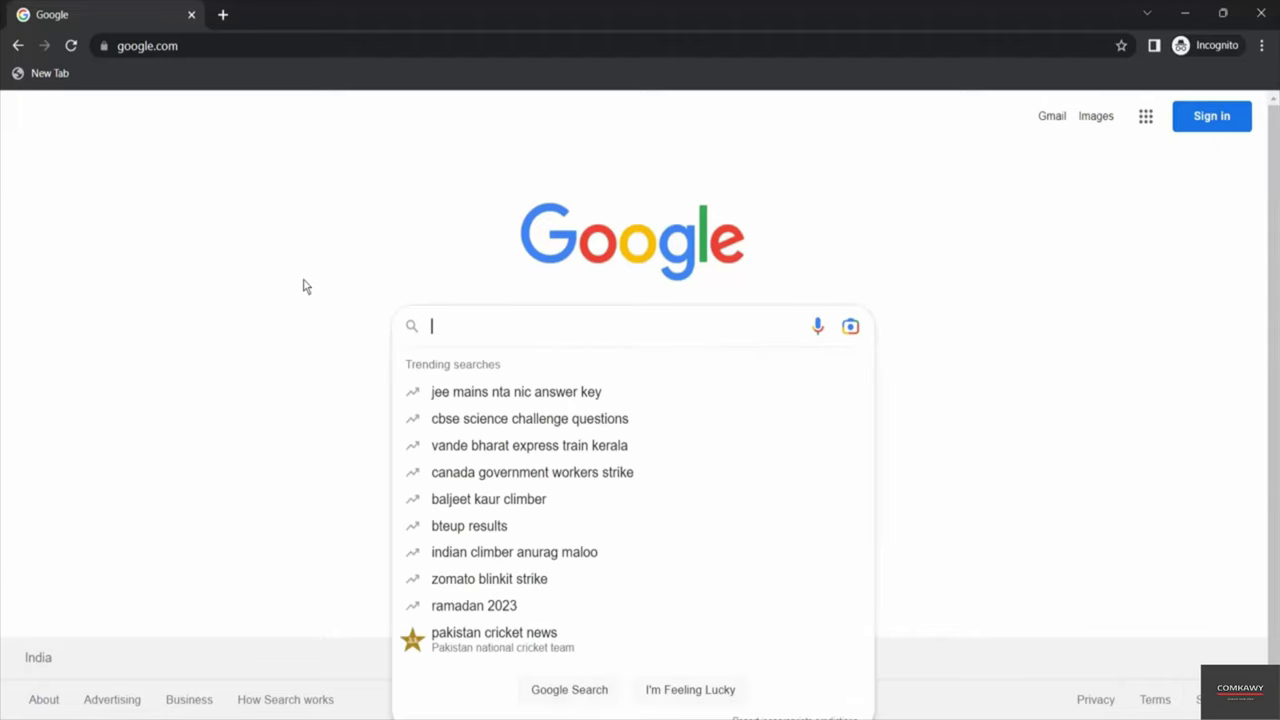
type("1google s")
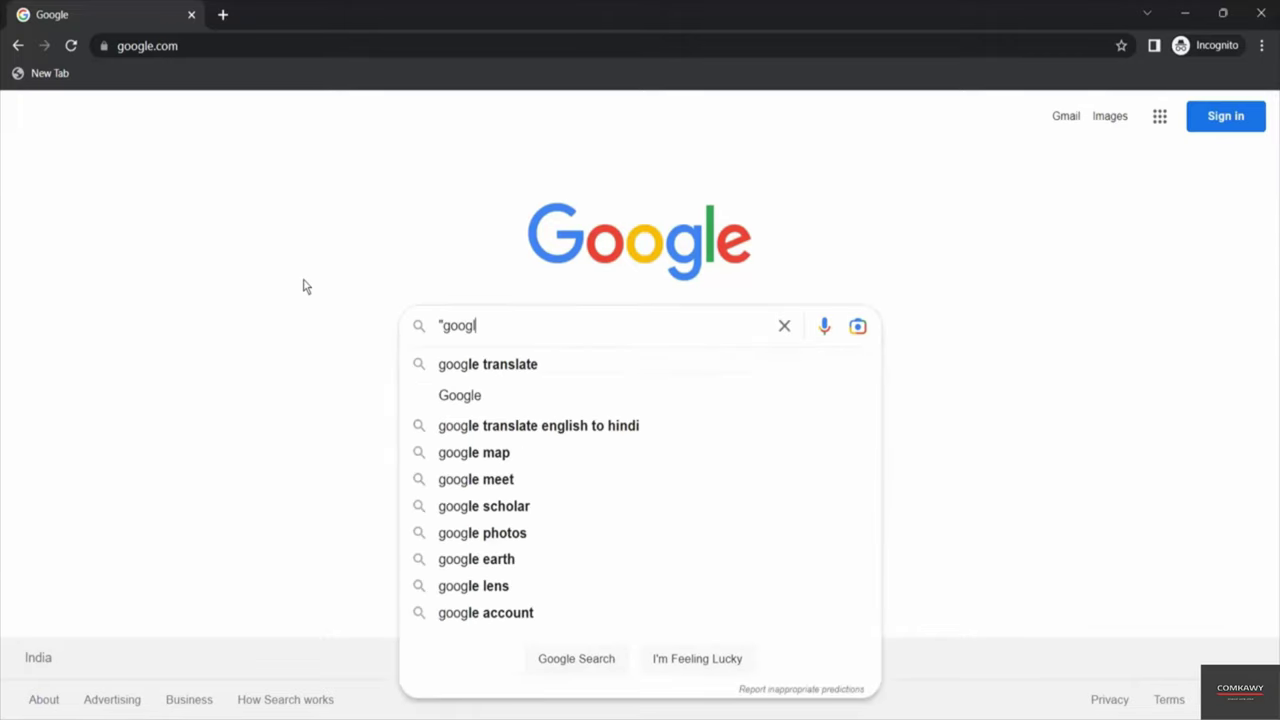
type("earch")
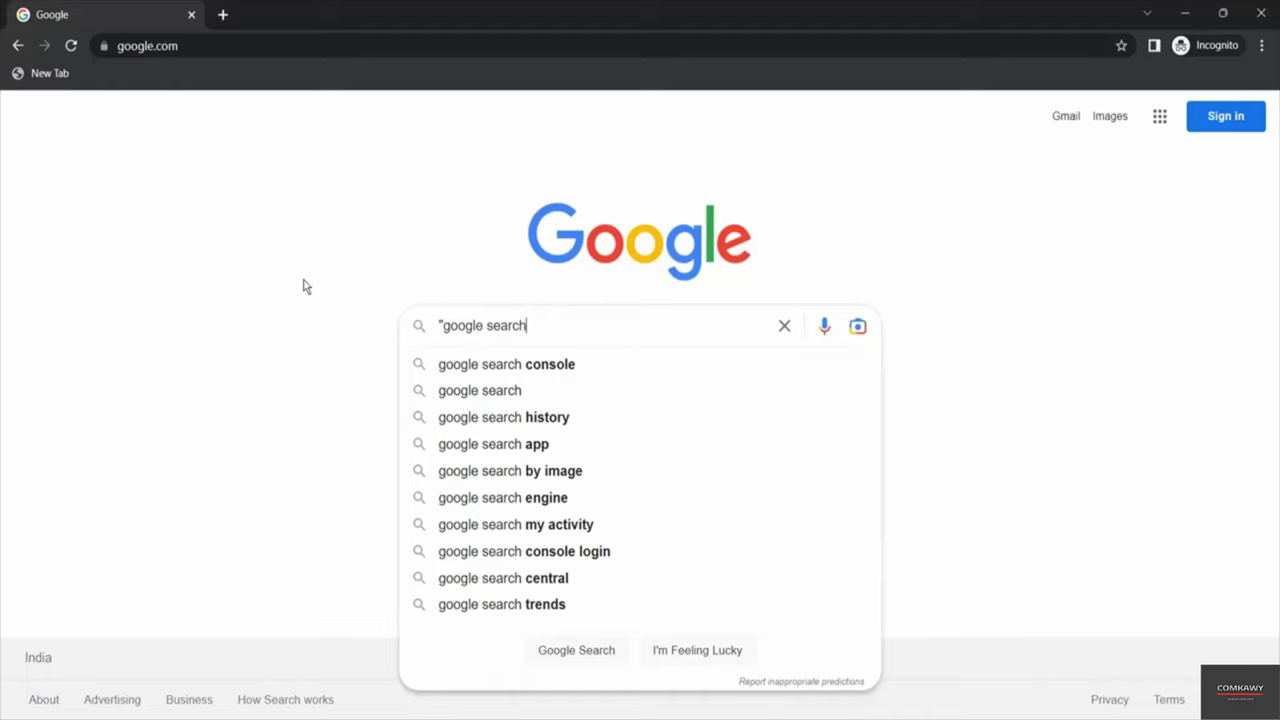
type(" operator")
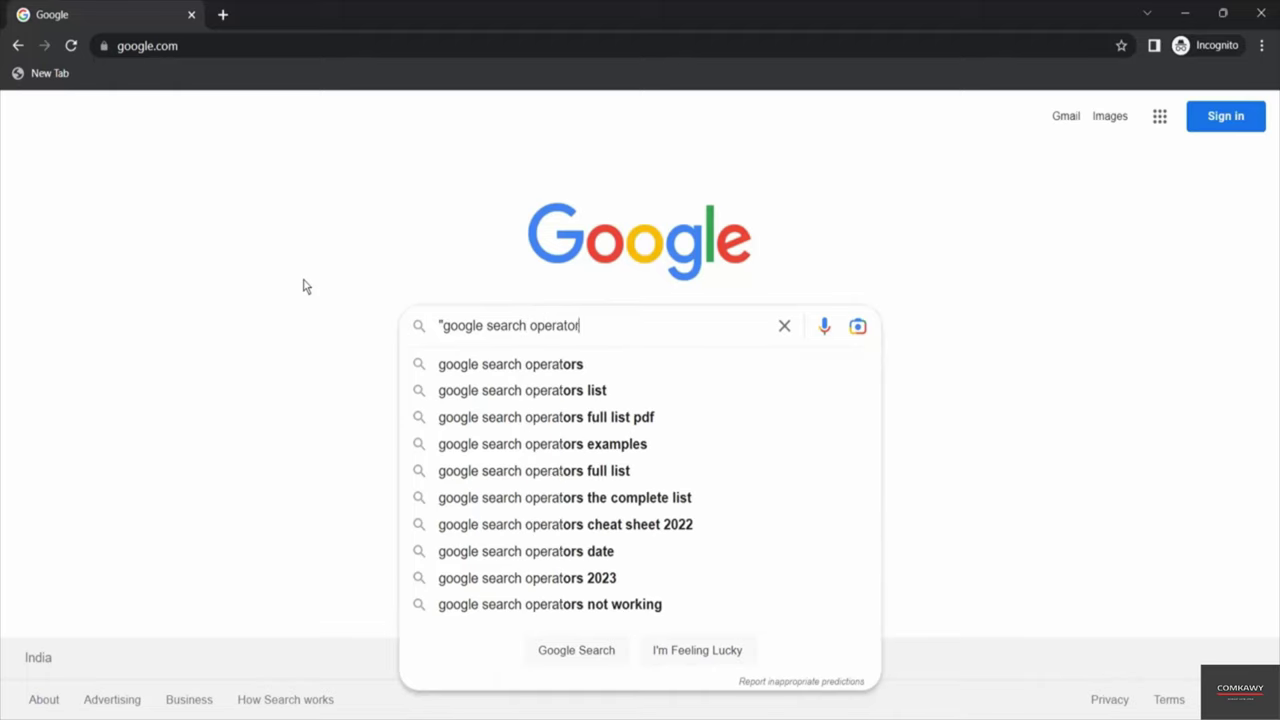
type("s\" ")
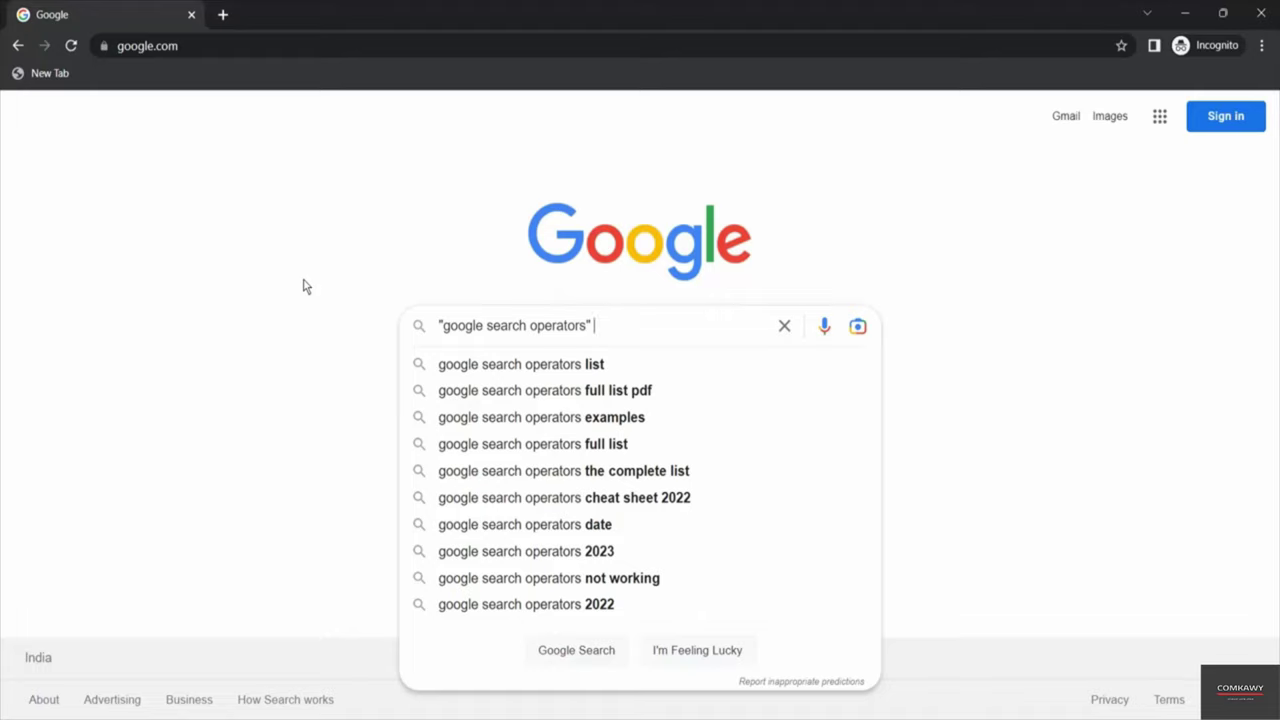
type("site:")
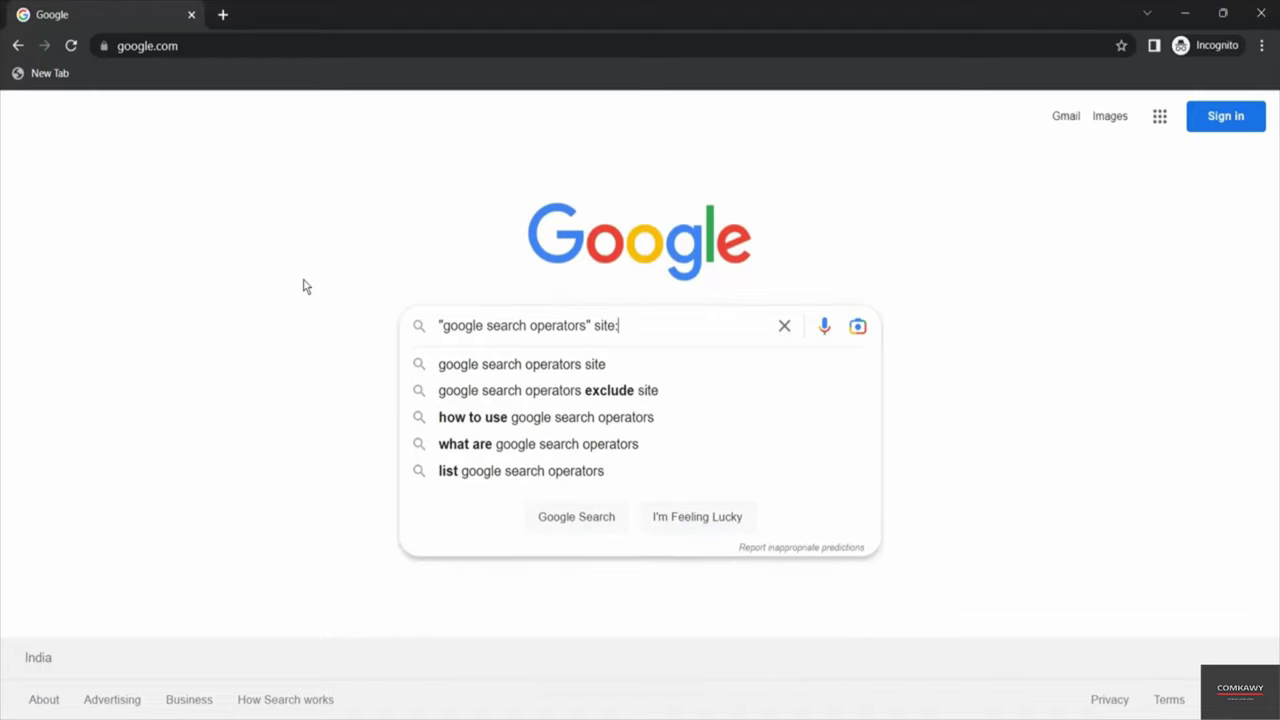
type("googl")
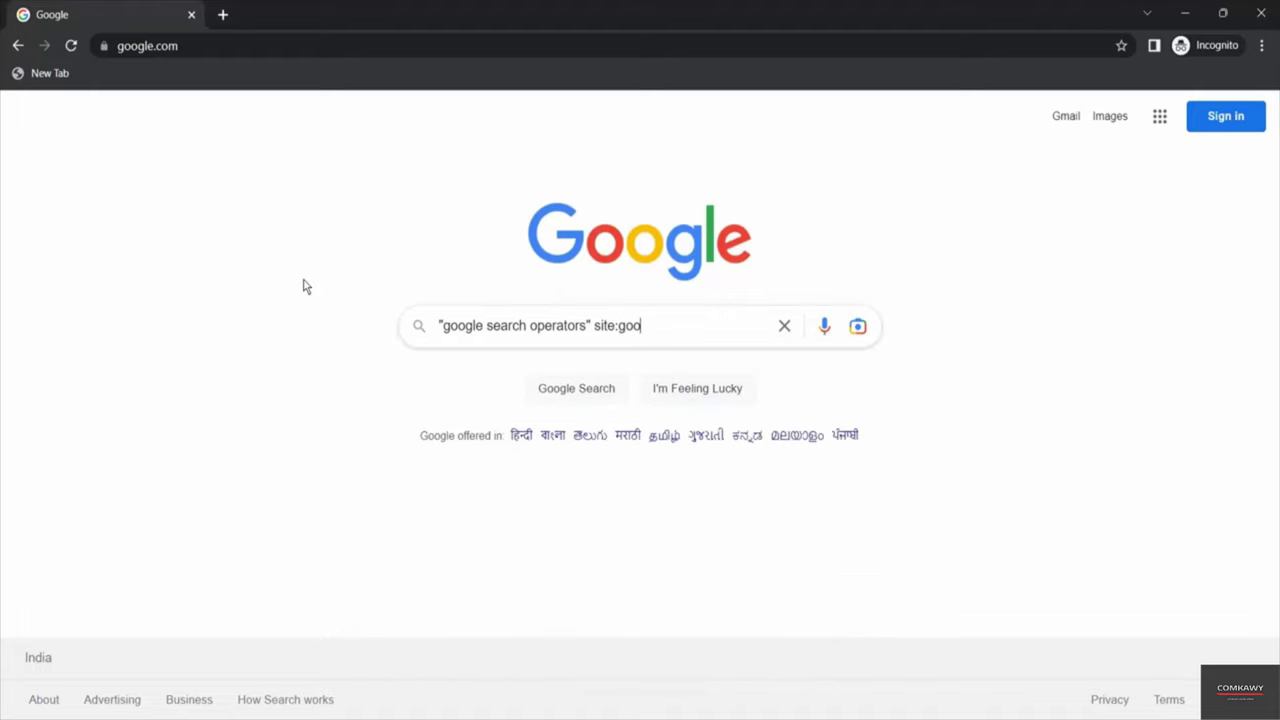
type("e.com")
key("Return")
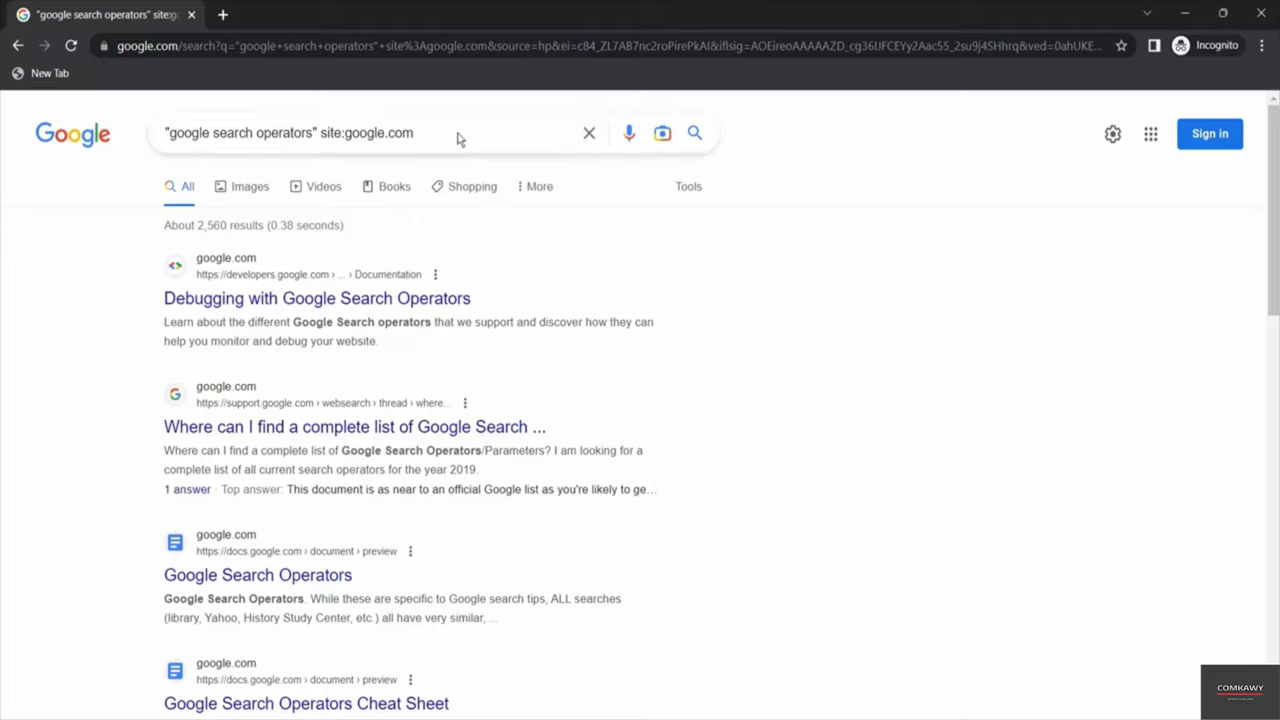
Replace the query with "allinurl: google search operators", run the search and look through the results
left_click_drag(457, 132, 125, 135)
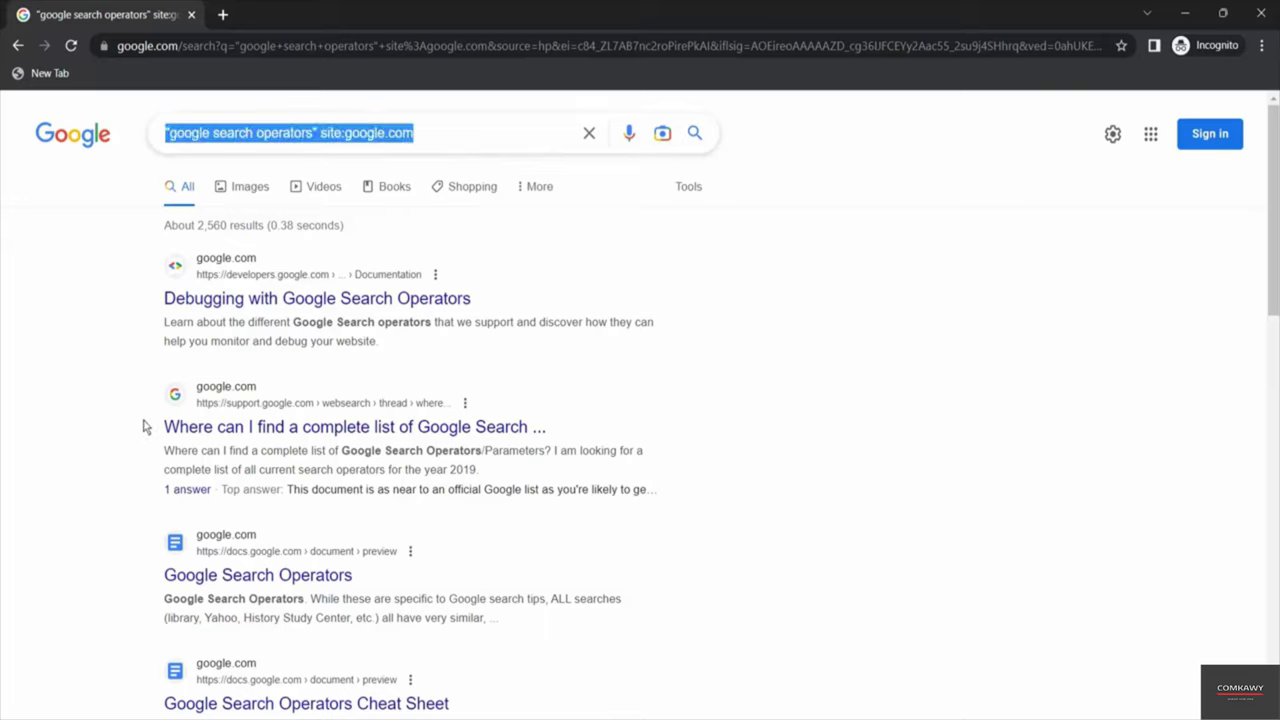
type("allinurl: ")
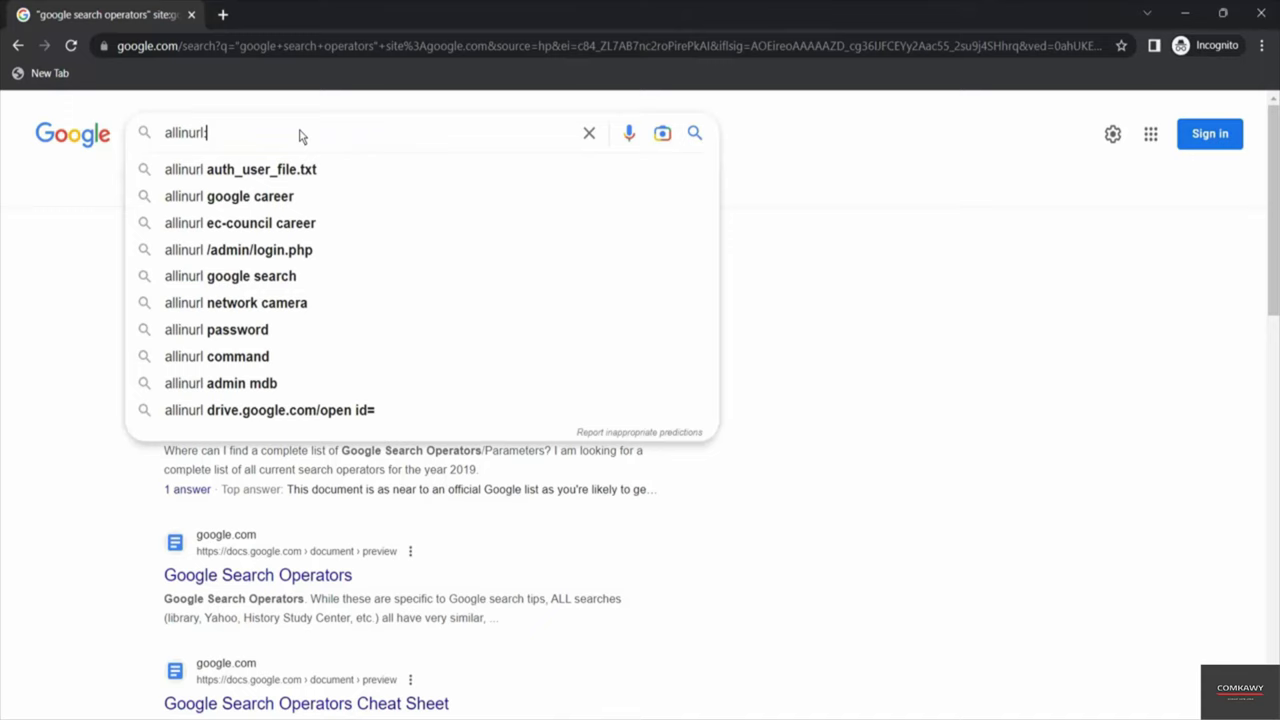
type("google s")
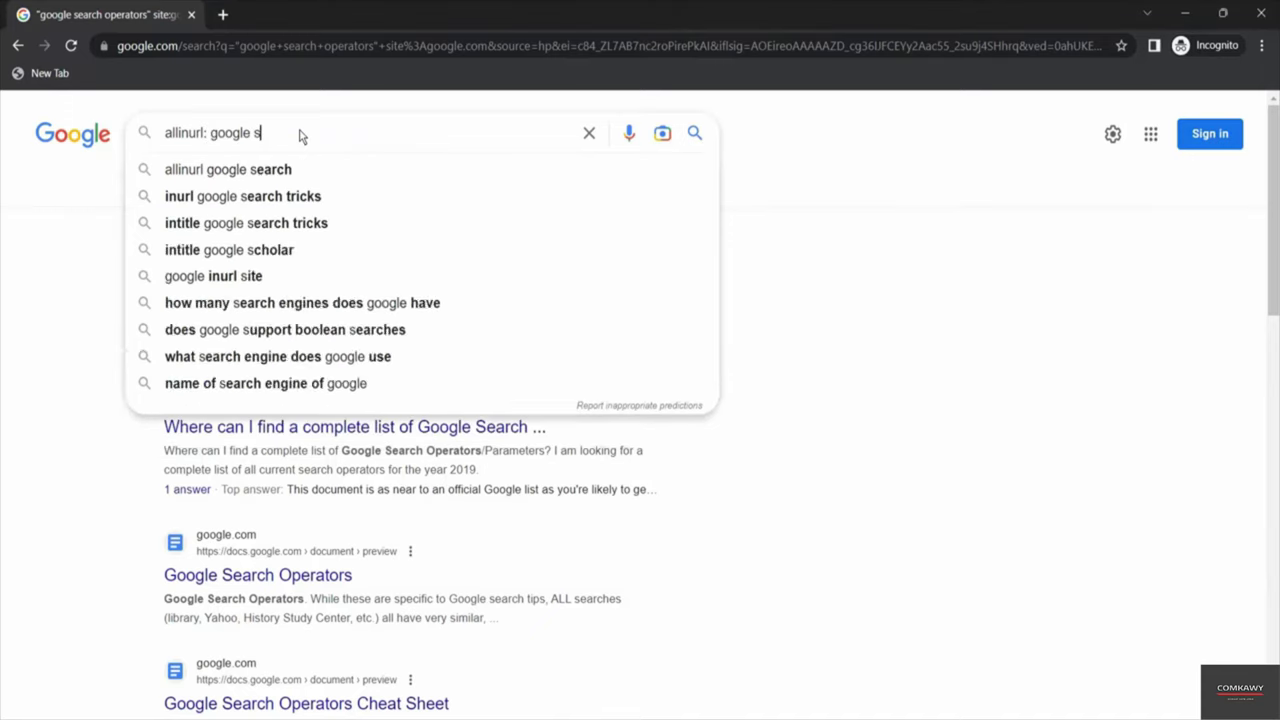
type("earch operators")
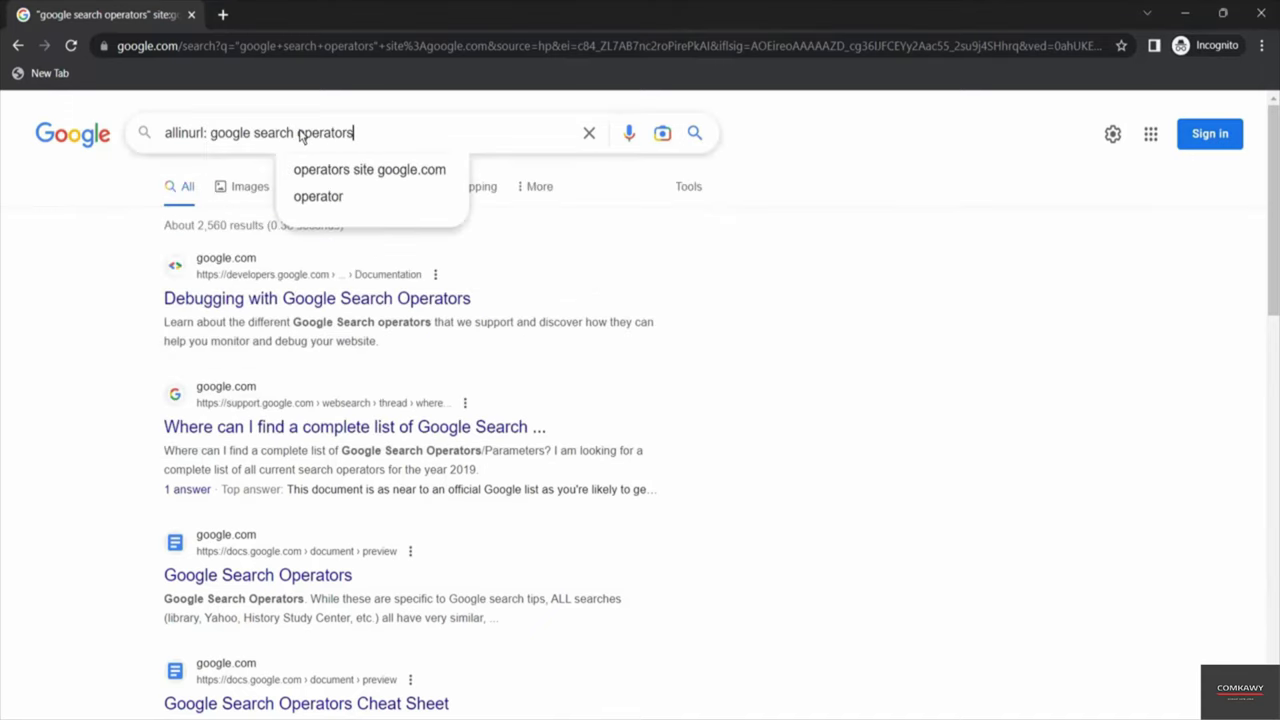
key("Return")
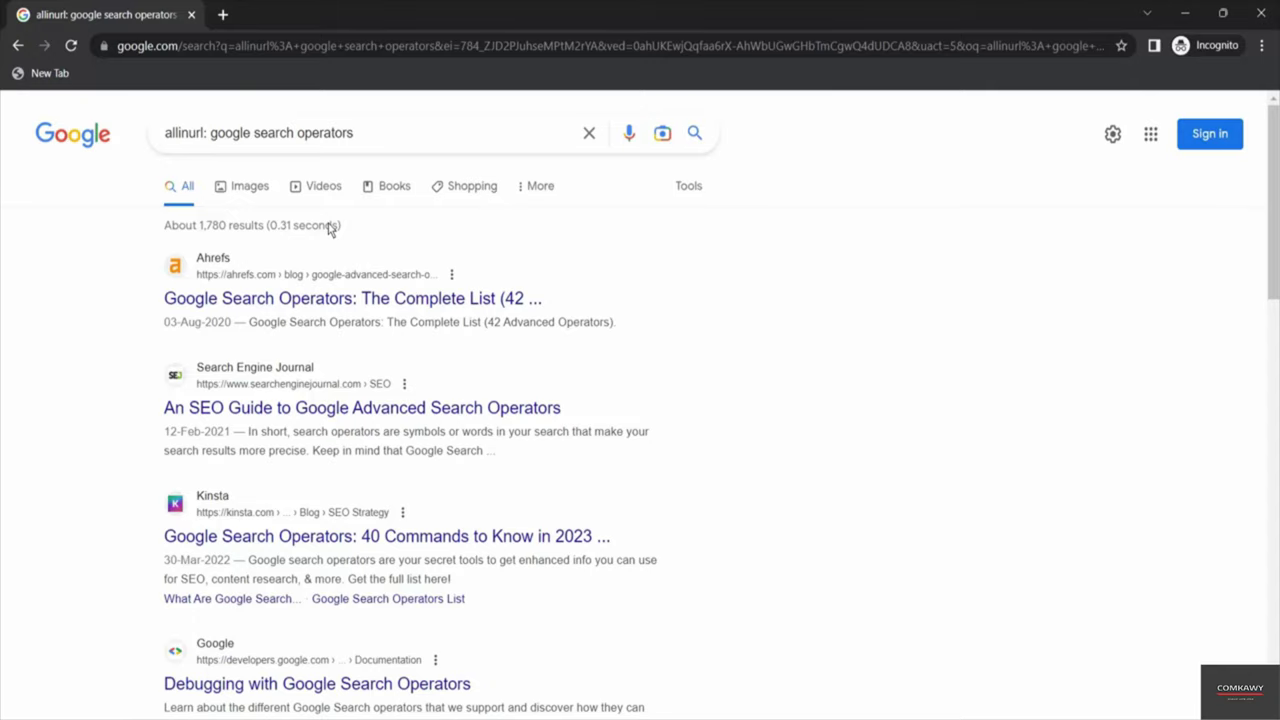
scroll(230, 400, "down", 3)
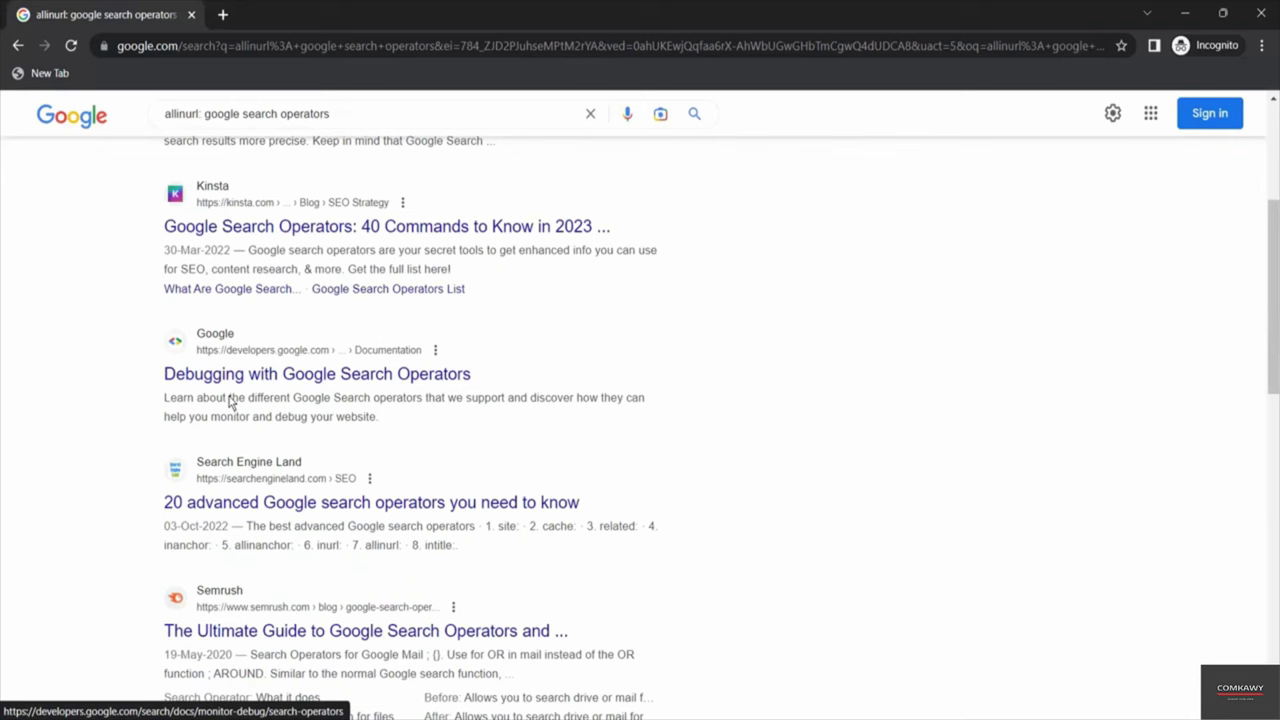
scroll(230, 400, "down", 1)
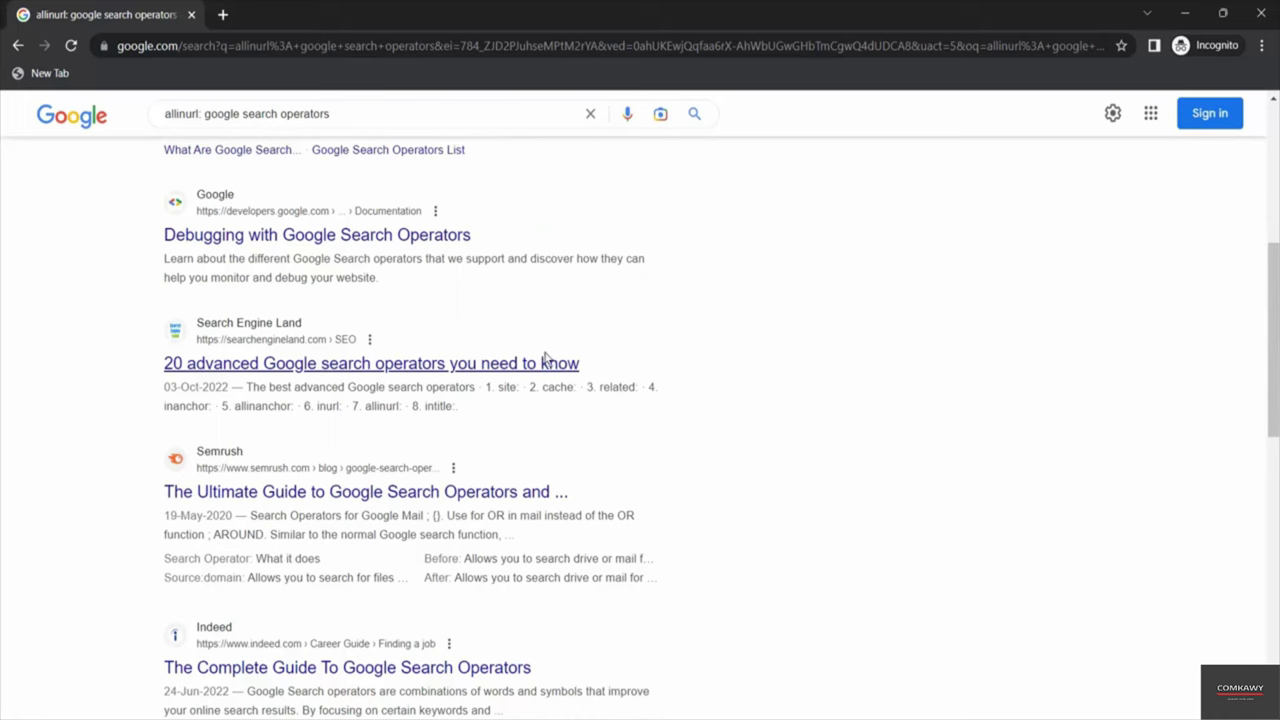
scroll(795, 434, "down", 3)
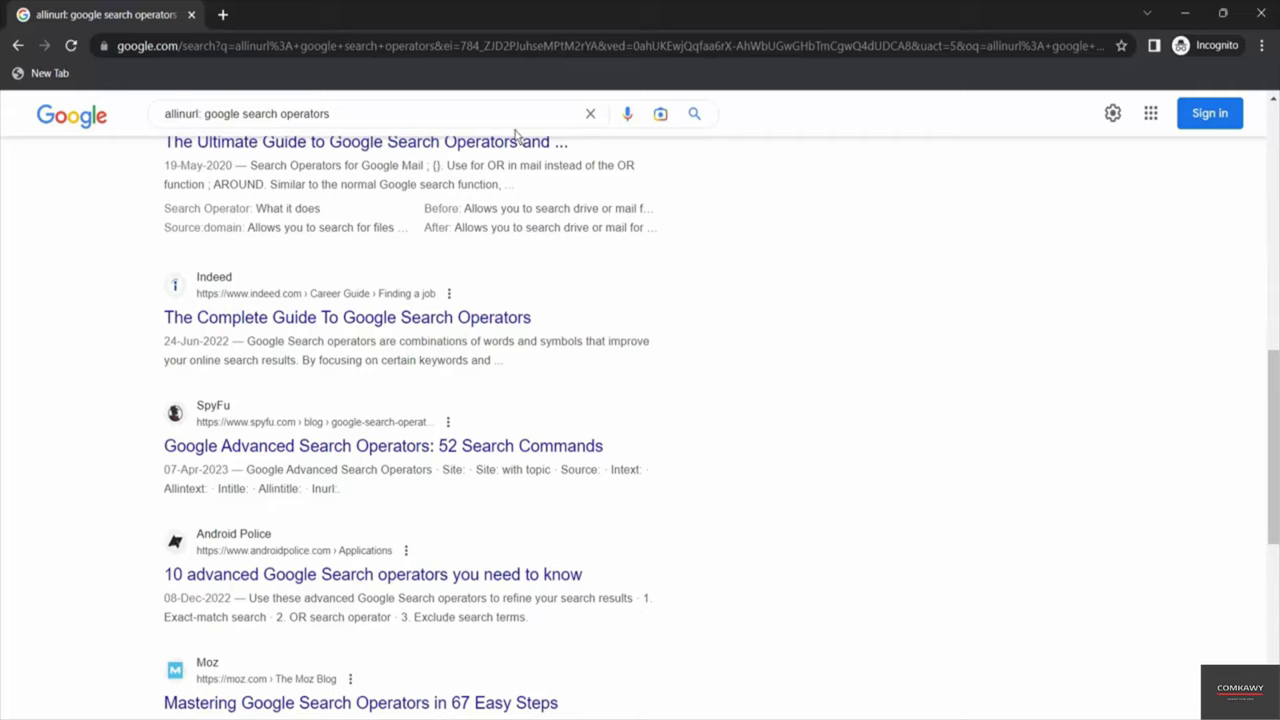
Remove "all" from the start of the query and search for "inurl: google search operators"
left_click(408, 122)
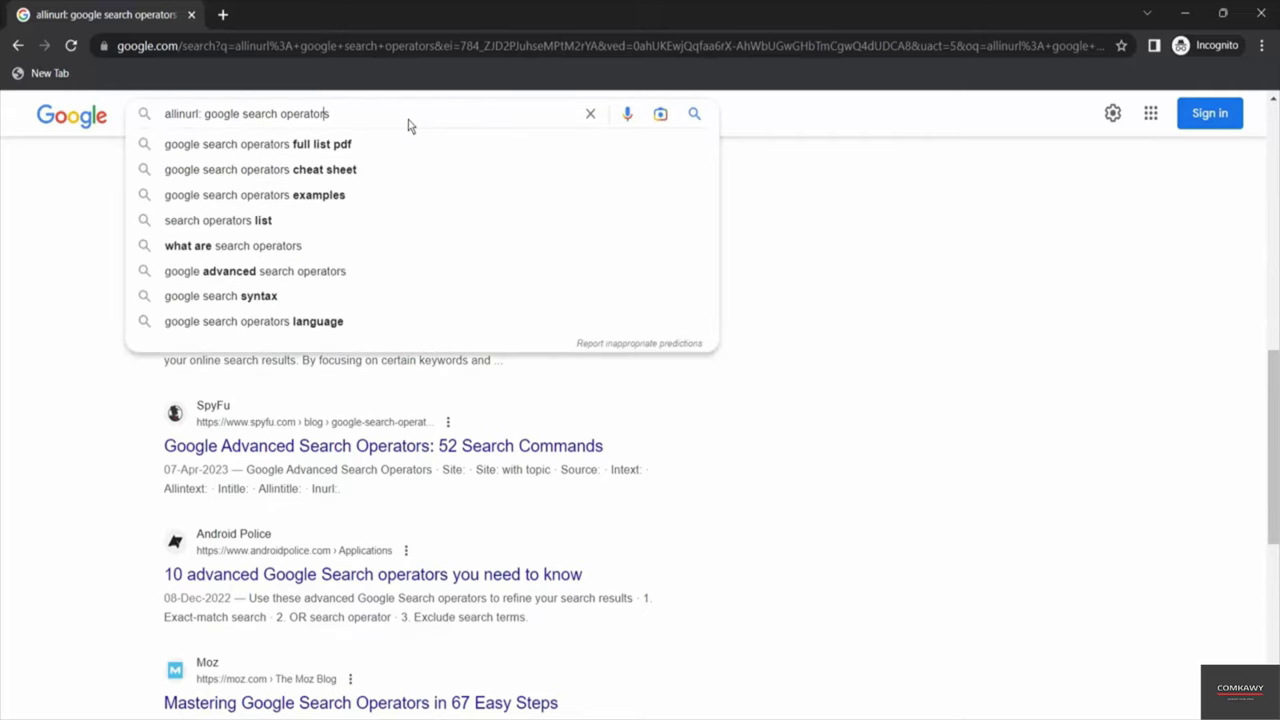
key("Left")
key("Left")
key("Left")
key("Left")
key("Left")
key("Left")
key("Left")
key("Left")
key("Left")
key("Left")
key("Left")
key("Left")
key("Left")
key("Left")
key("Left")
key("Left")
key("Left")
key("Left")
key("Left")
key("Left")
key("Left")
key("Left")
key("Left")
key("Left")
key("Left")
key("Left")
key("Left")
key("Left")
key("Left")
key("Left")
key("BackSpace")
key("BackSpace")
key("BackSpace")
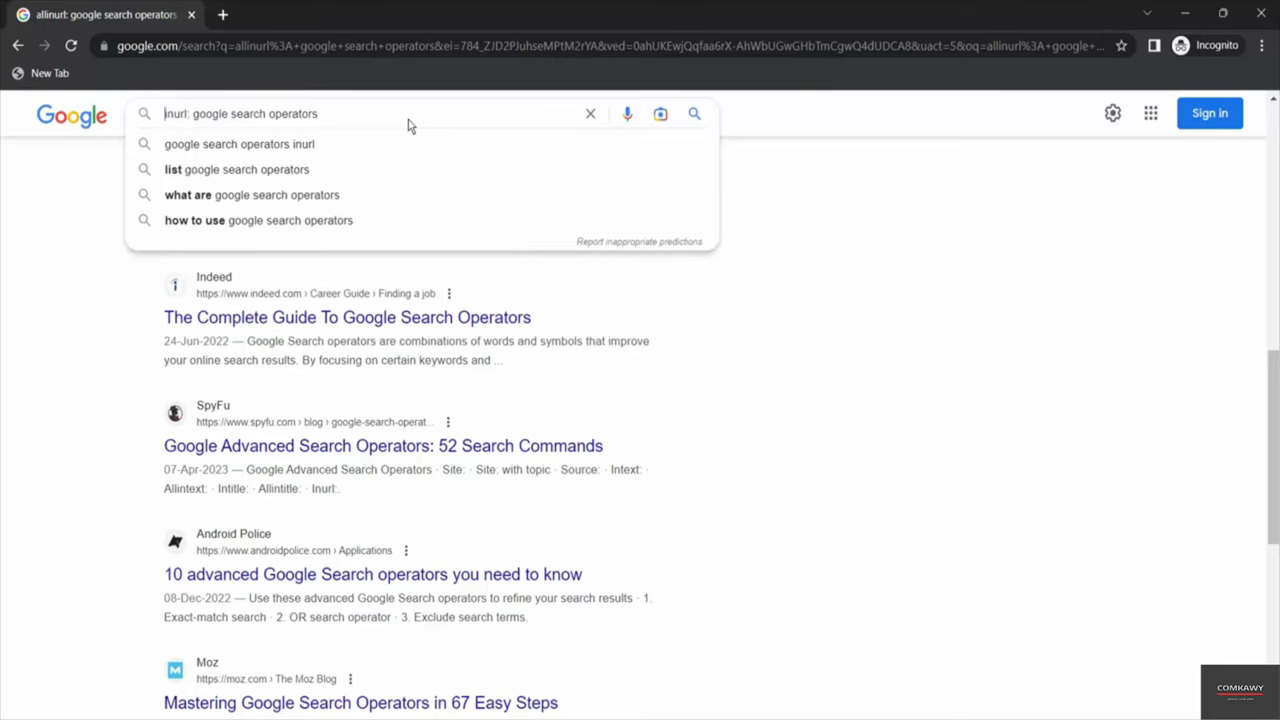
key("Return")
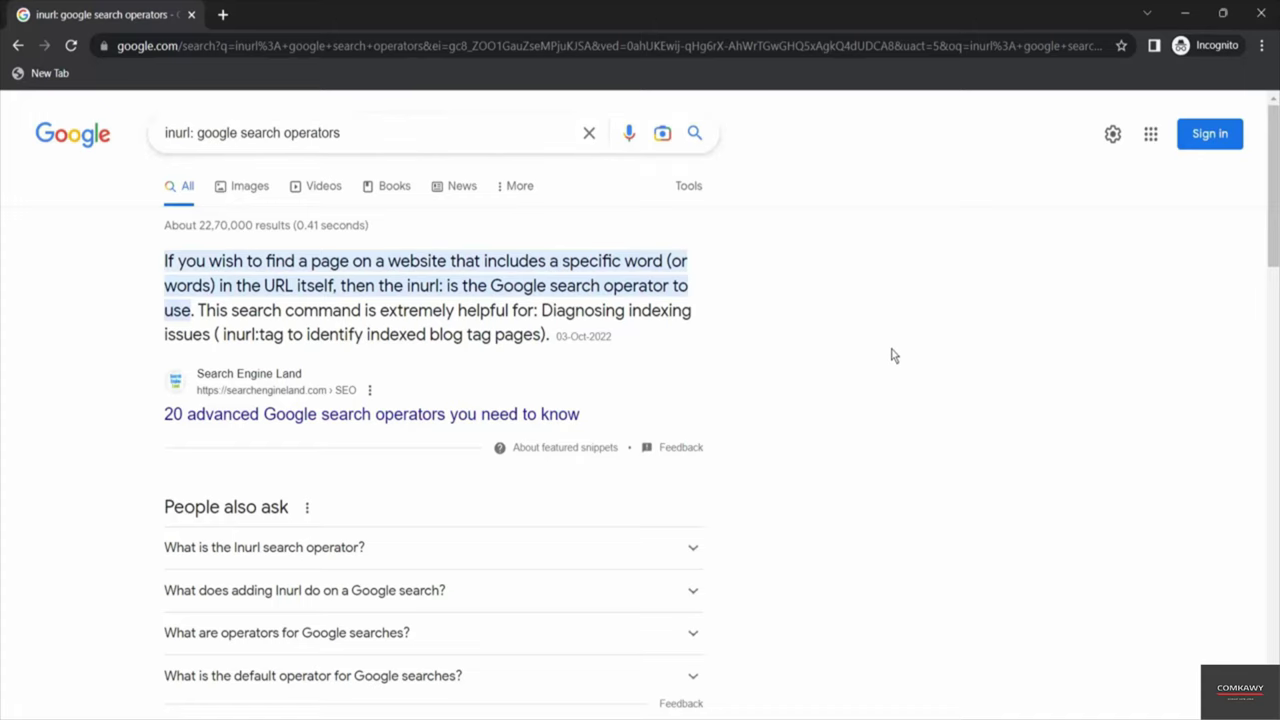
Examine the inurl search results, highlighting "Google Search Operators" in the Search Engine Journal snippet
scroll(900, 357, "down", 1)
scroll(903, 357, "down", 4)
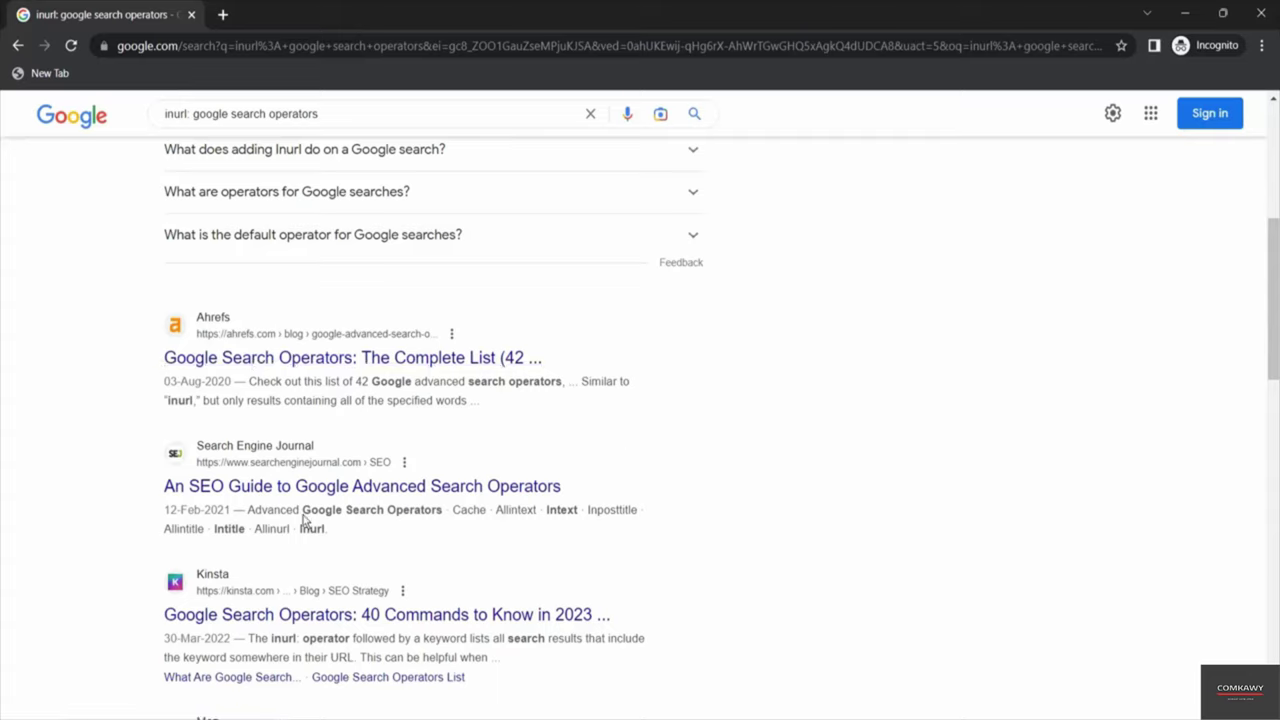
left_click_drag(303, 512, 442, 516)
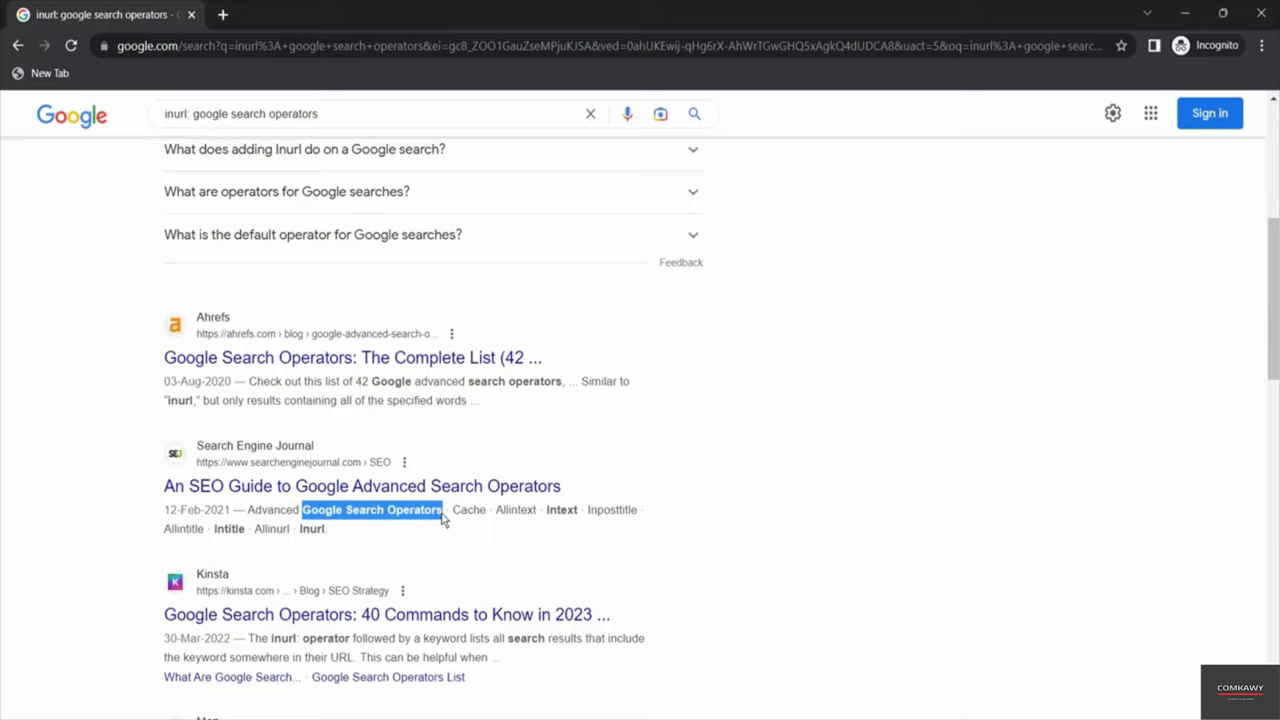
left_click(883, 508)
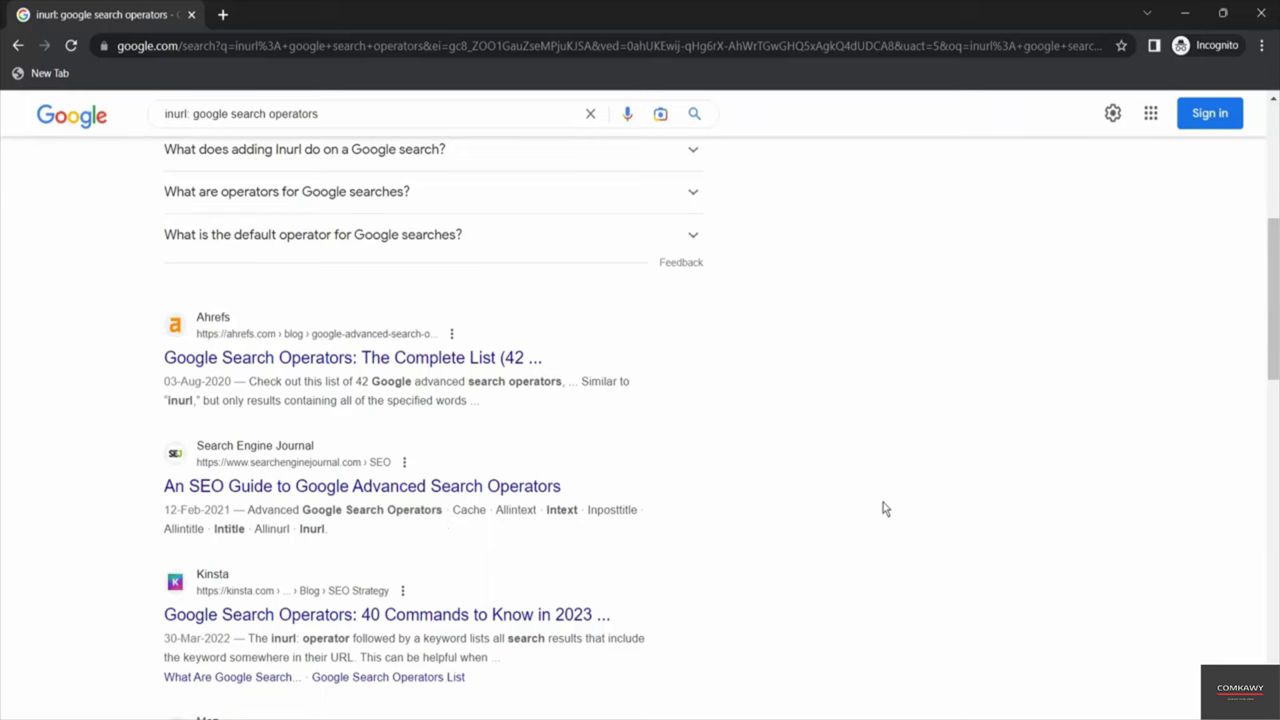
scroll(883, 508, "down", 4)
scroll(883, 508, "up", 8)
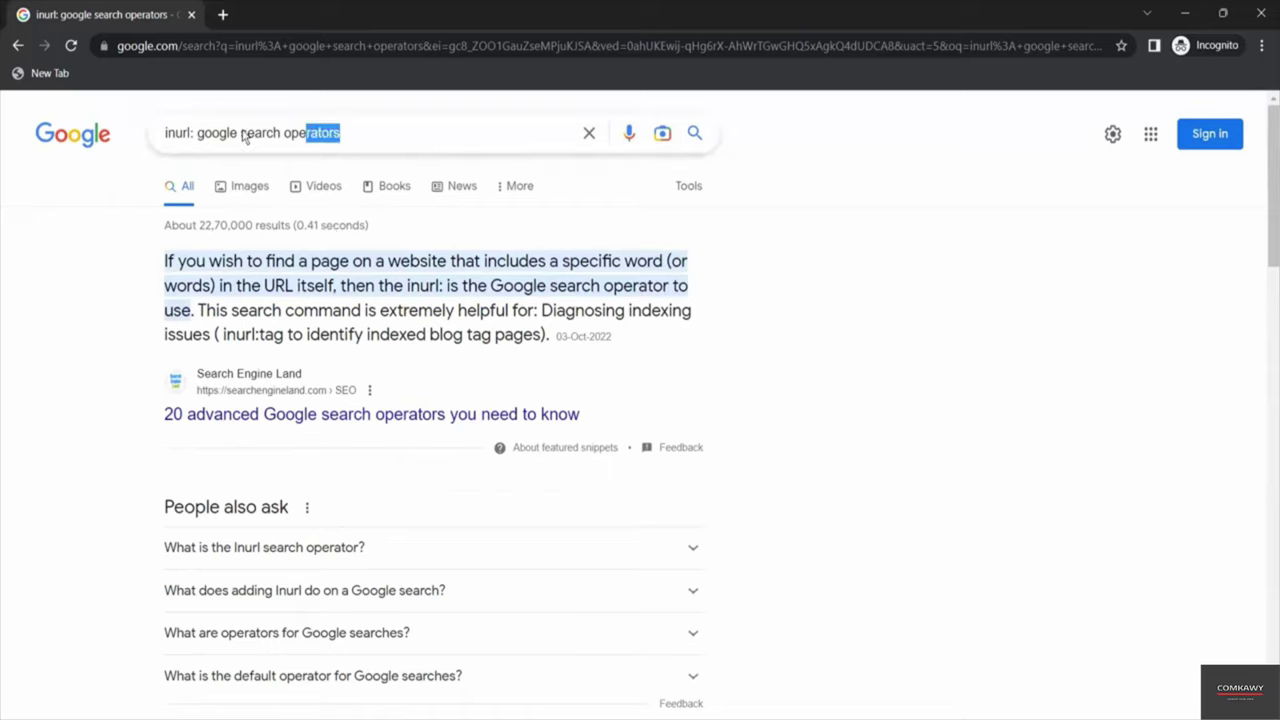
Replace the query with "ethical hacking filetype:pdf" and run the search
left_click_drag(243, 137, 133, 143)
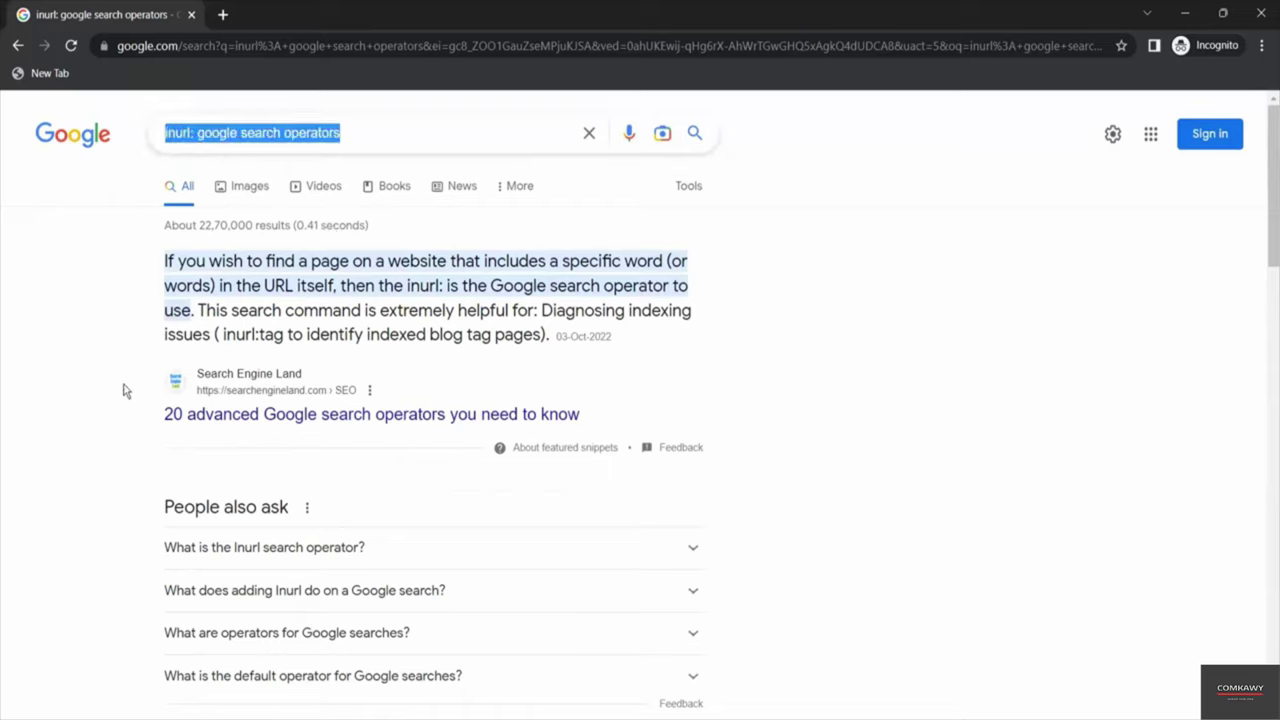
type("ethical hack")
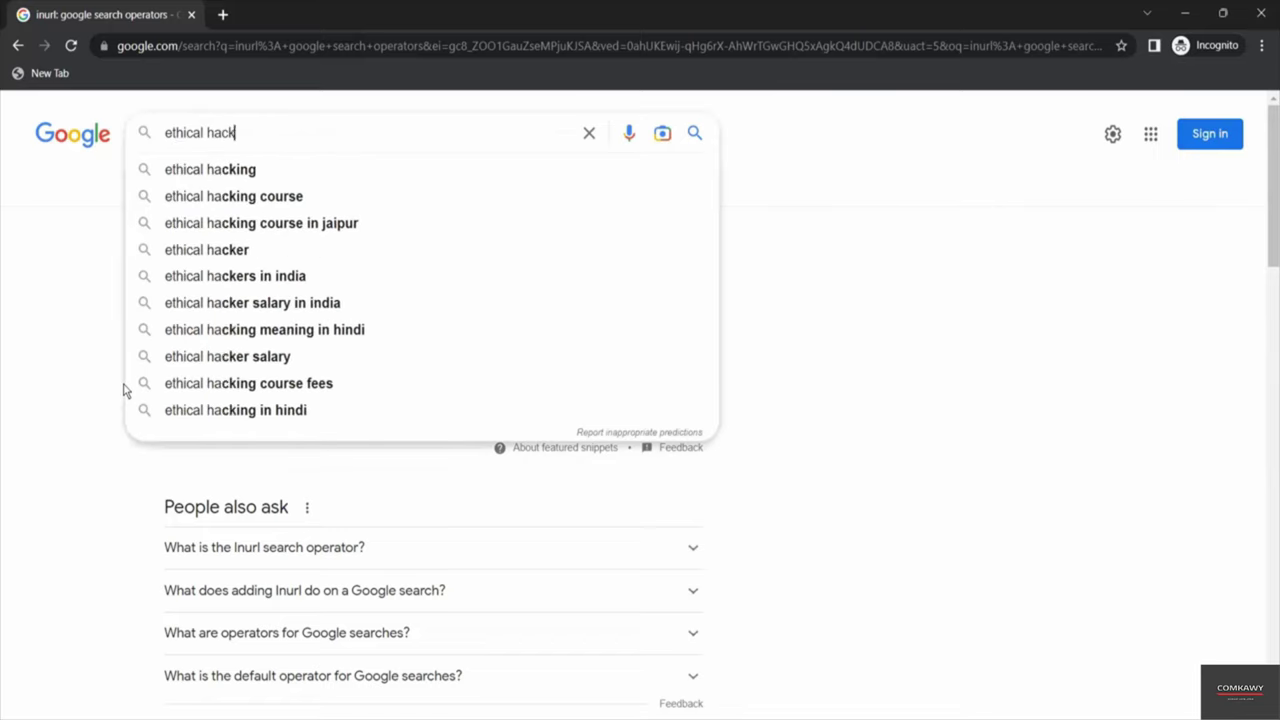
type("ing ")
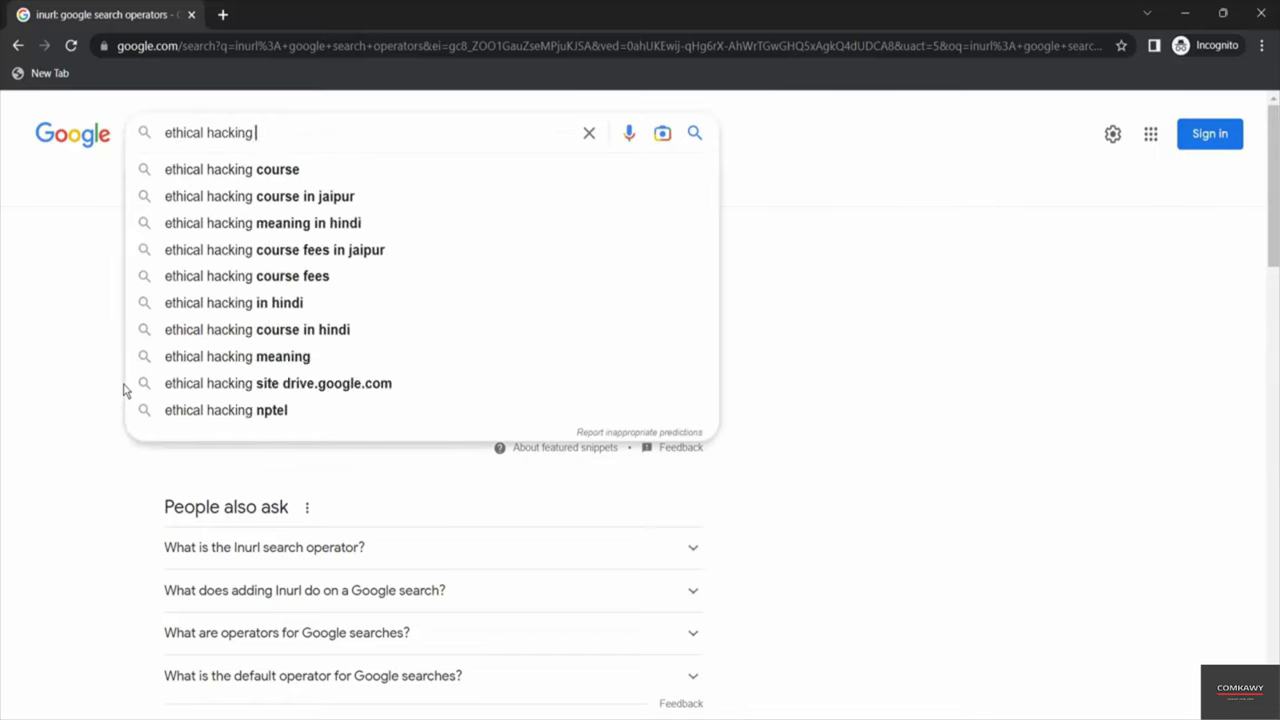
type("filetype")
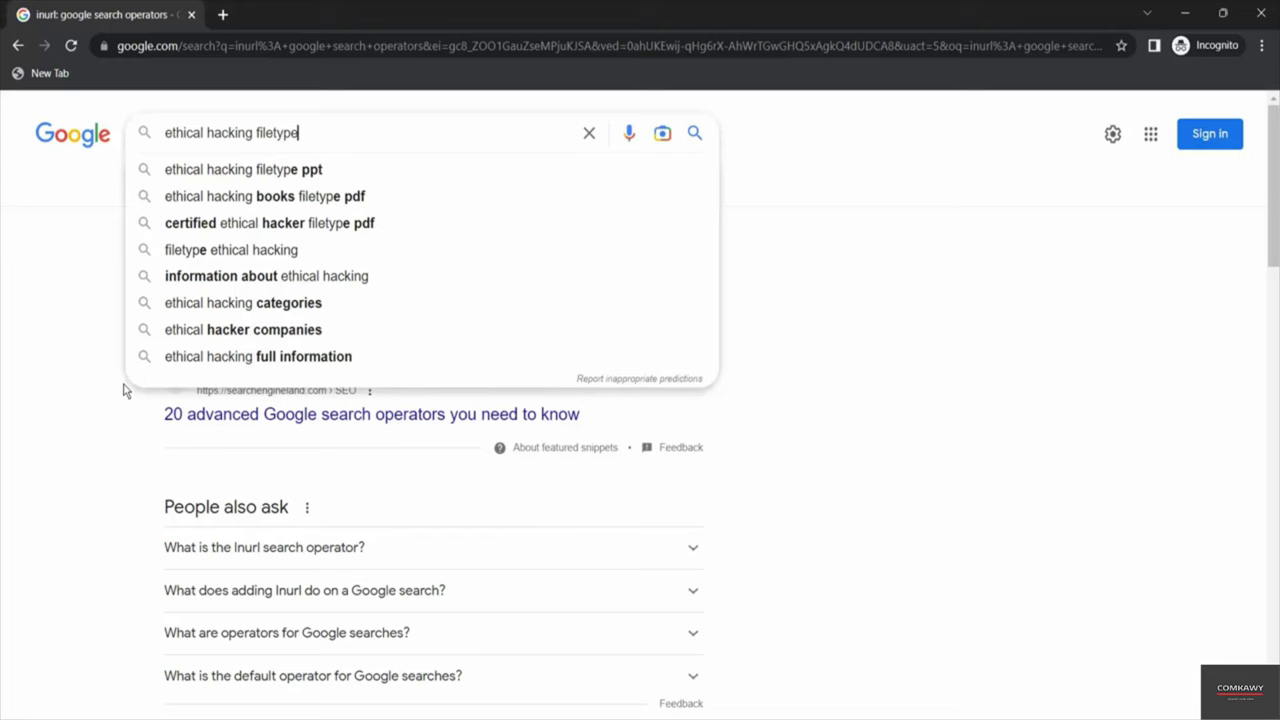
type(":pdf")
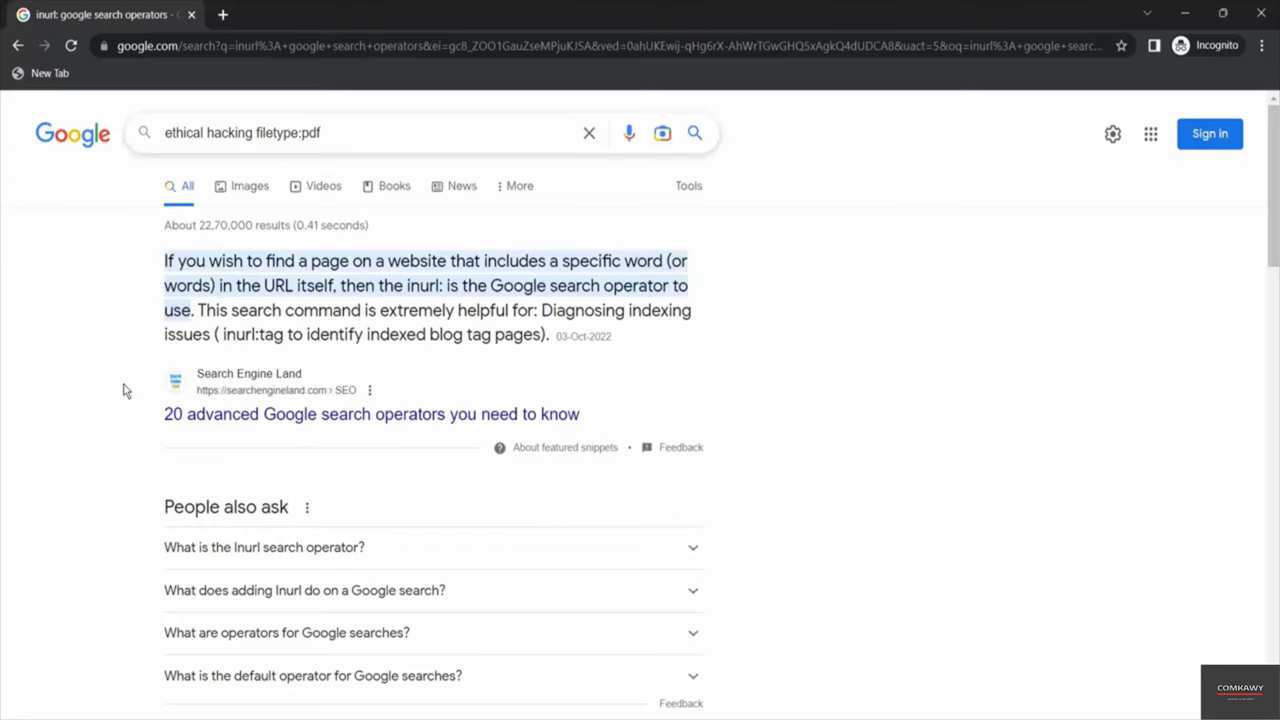
key("Return")
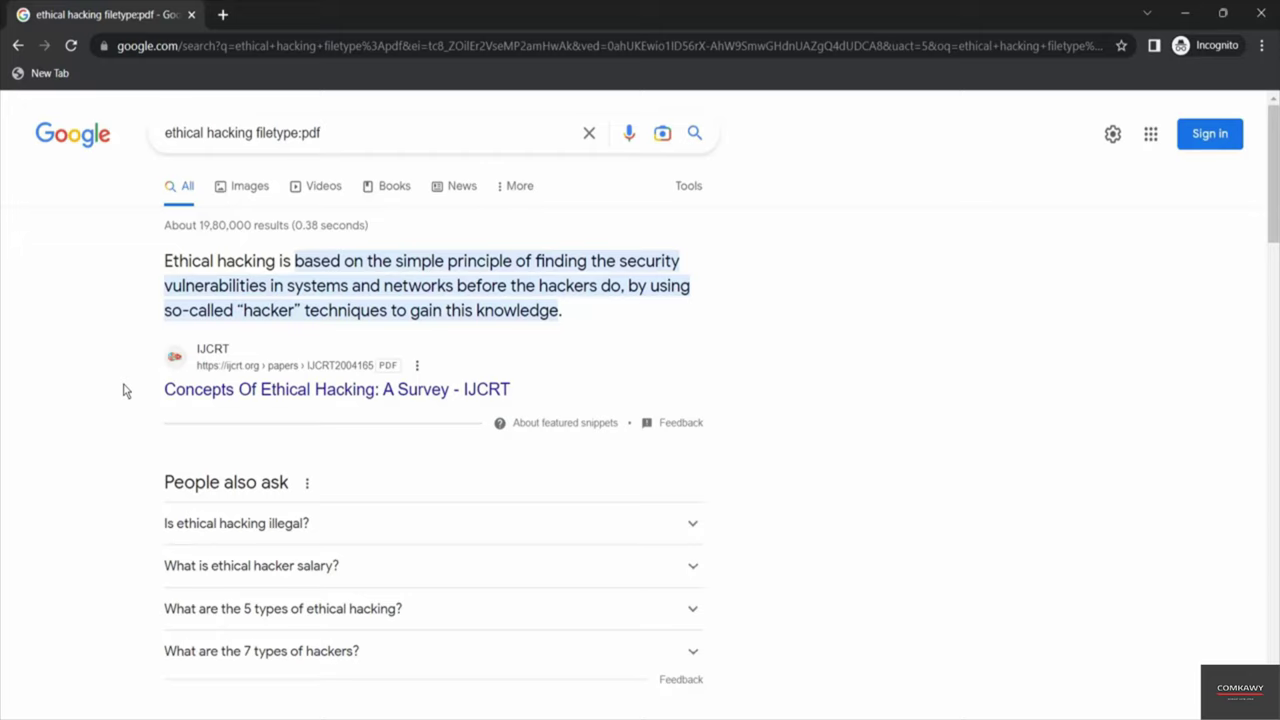
Highlight the PDF label on the IJCRT result and check the file types of the other results
double_click(387, 365)
scroll(860, 411, "down", 3)
scroll(862, 412, "down", 2)
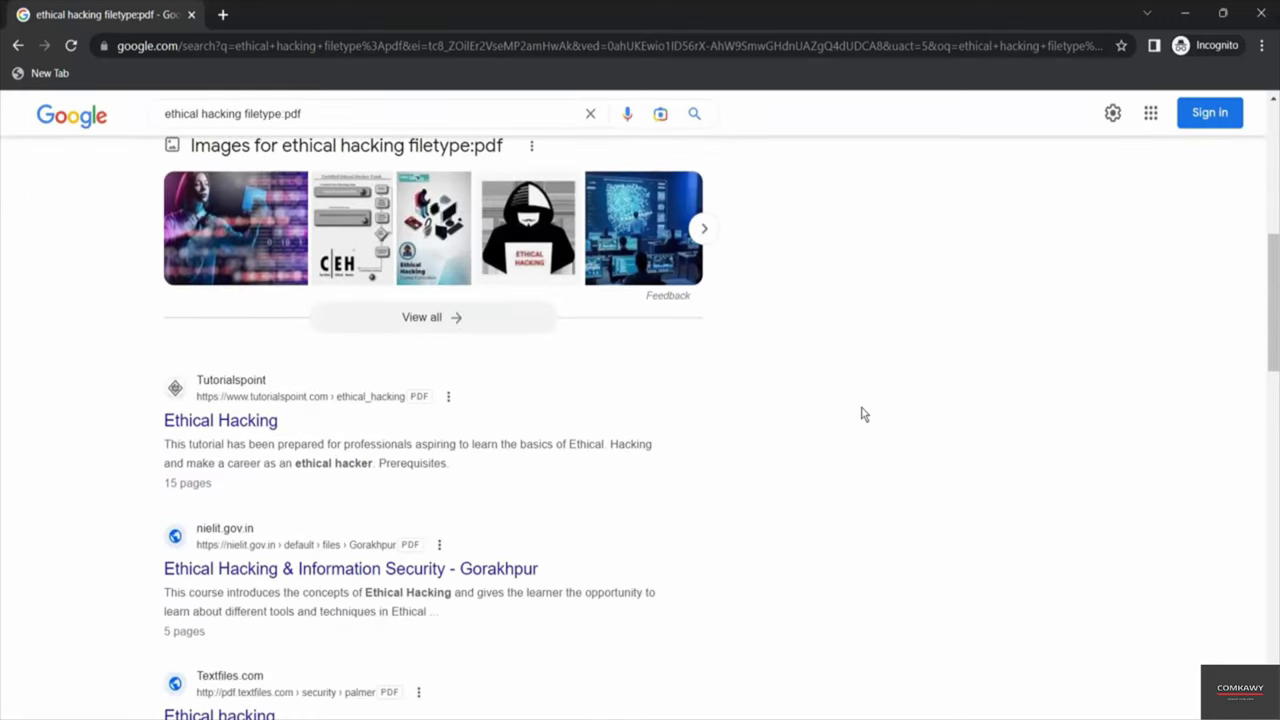
scroll(860, 411, "up", 5)
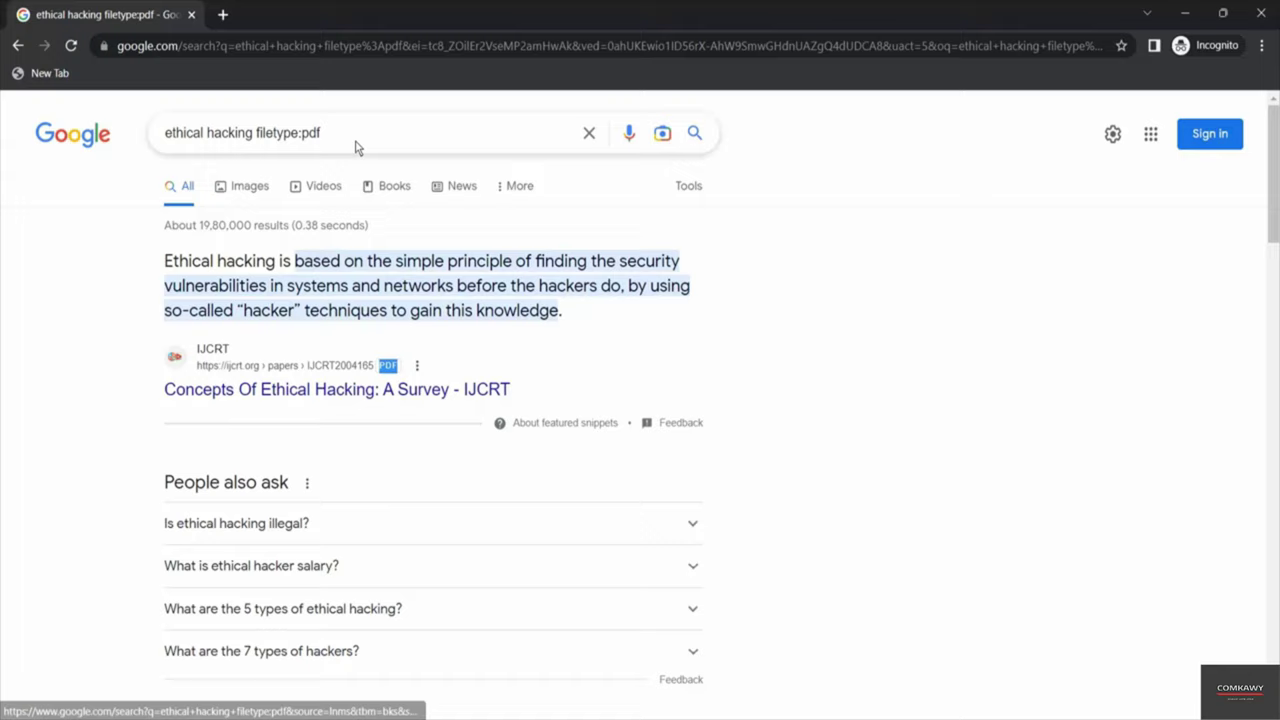
Replace the query with "define:ethical hacking" and run the search
left_click_drag(352, 140, 163, 145)
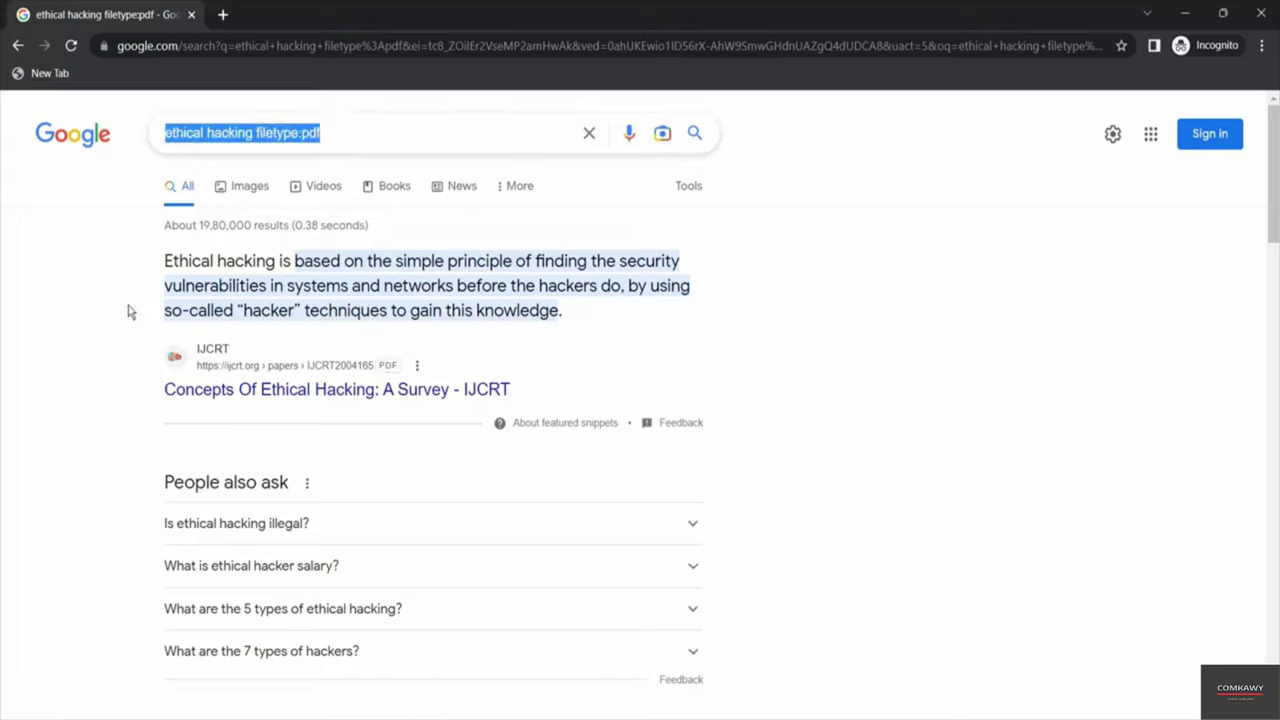
type("def")
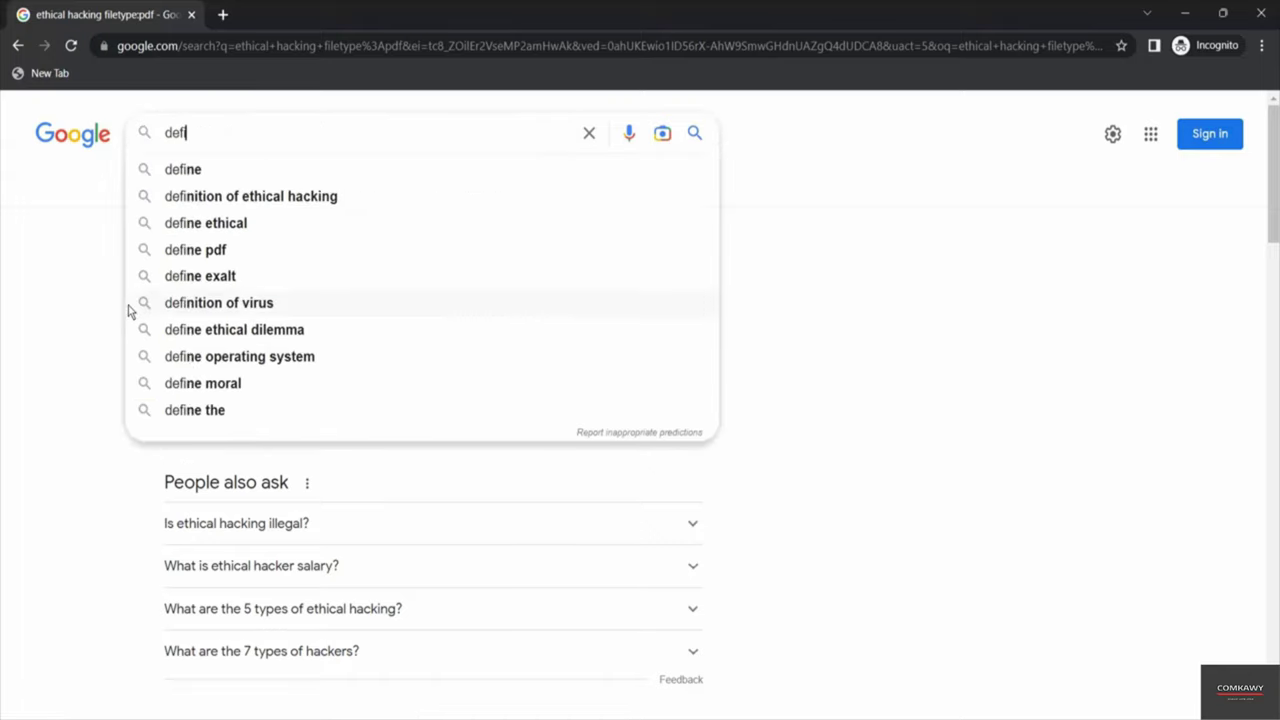
type("ine:")
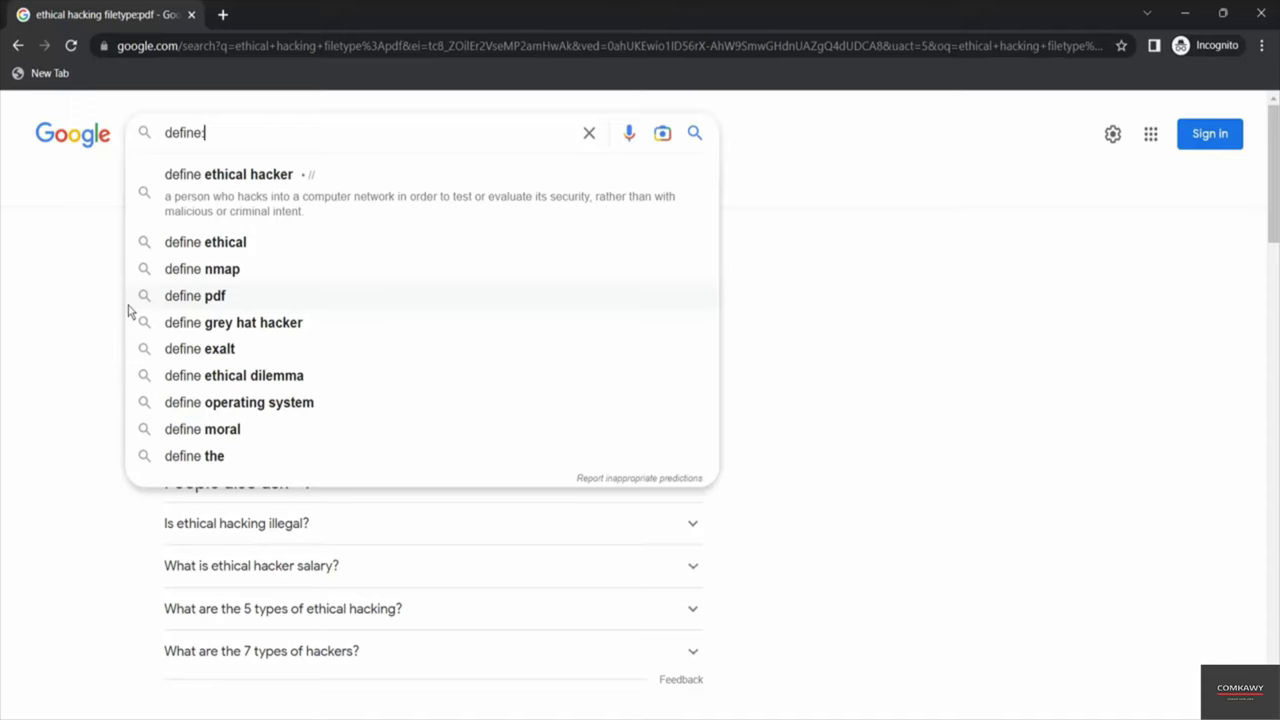
type("ethical hack")
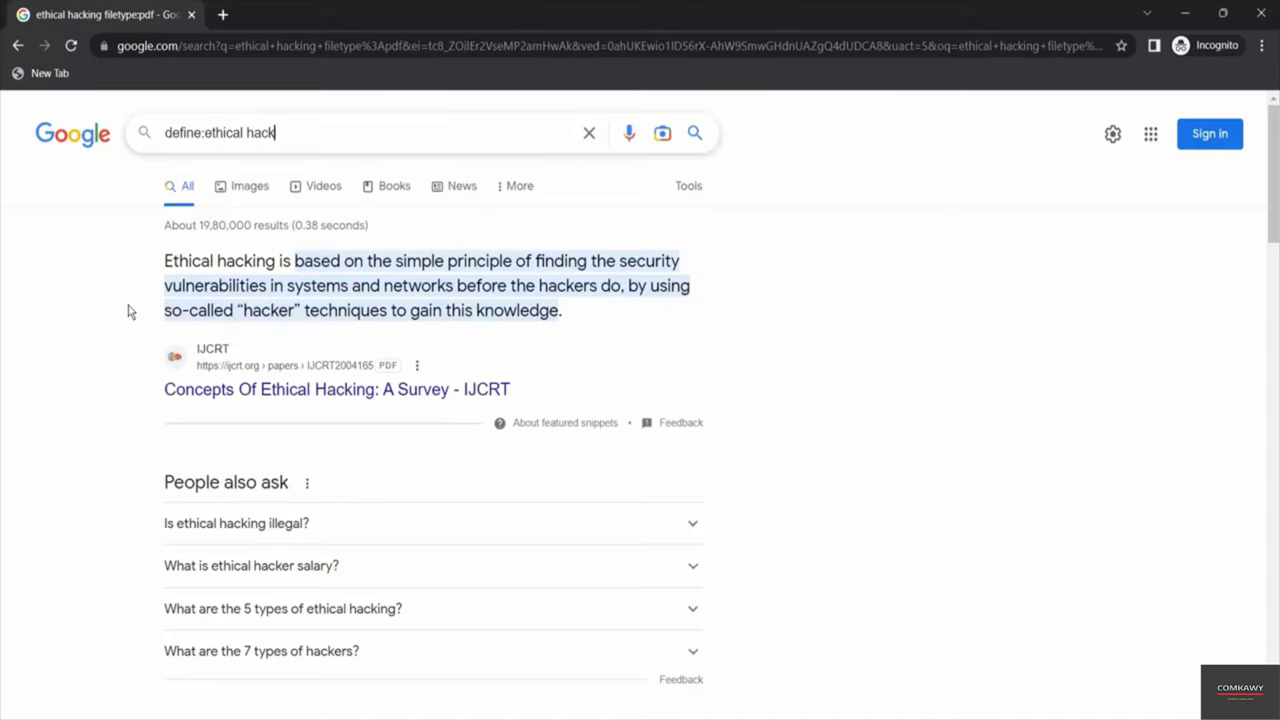
type("ing")
key("Return")
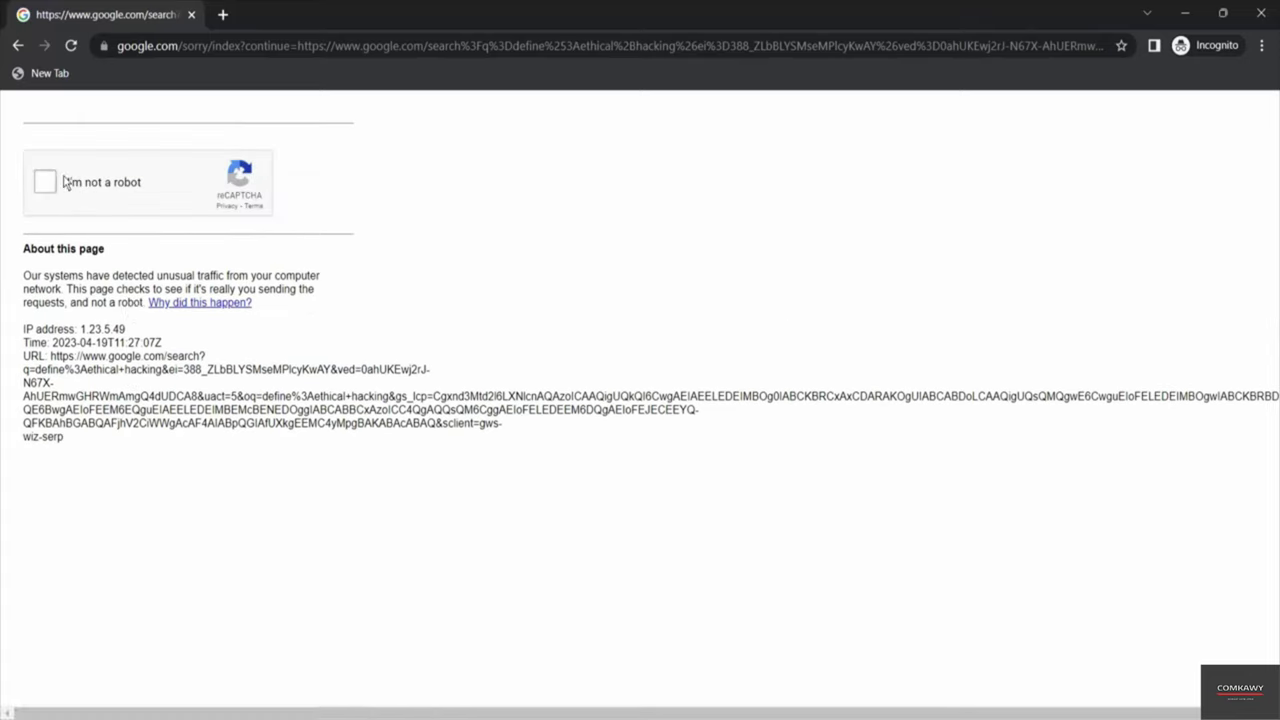
Complete the reCAPTCHA check by selecting the four images with motorcycles and submitting them for verification
left_click(42, 185)
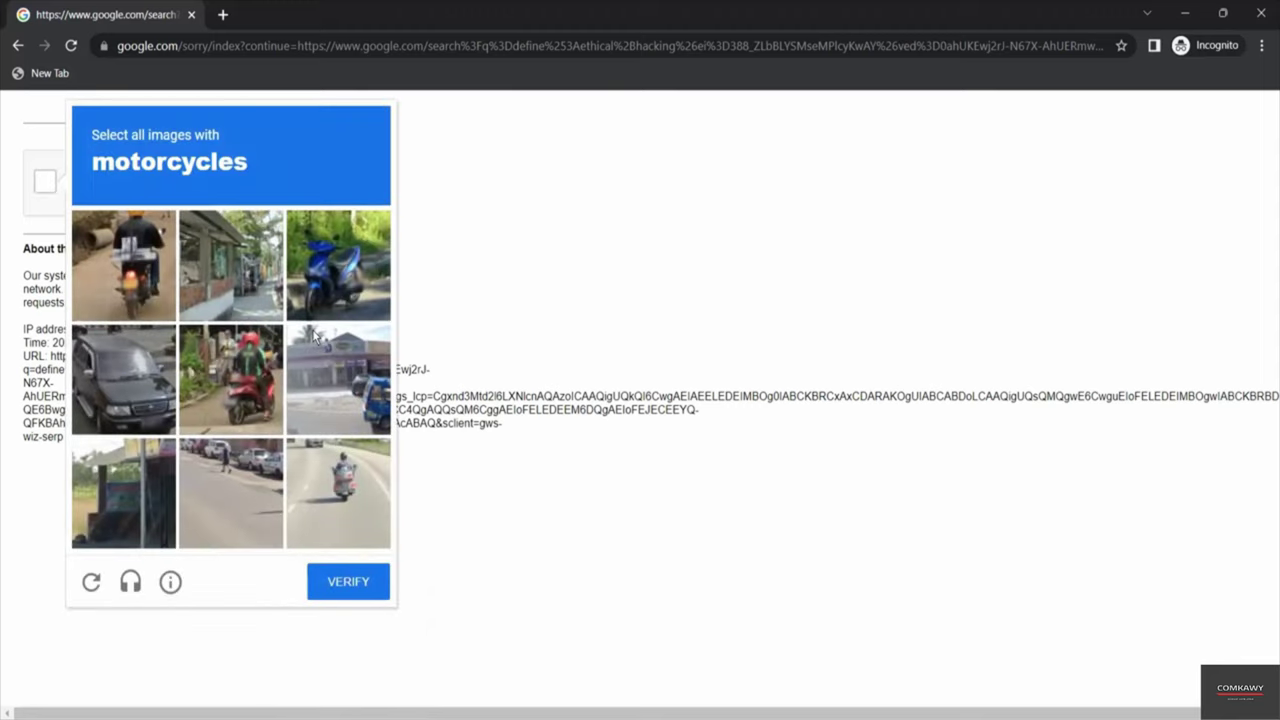
left_click(150, 268)
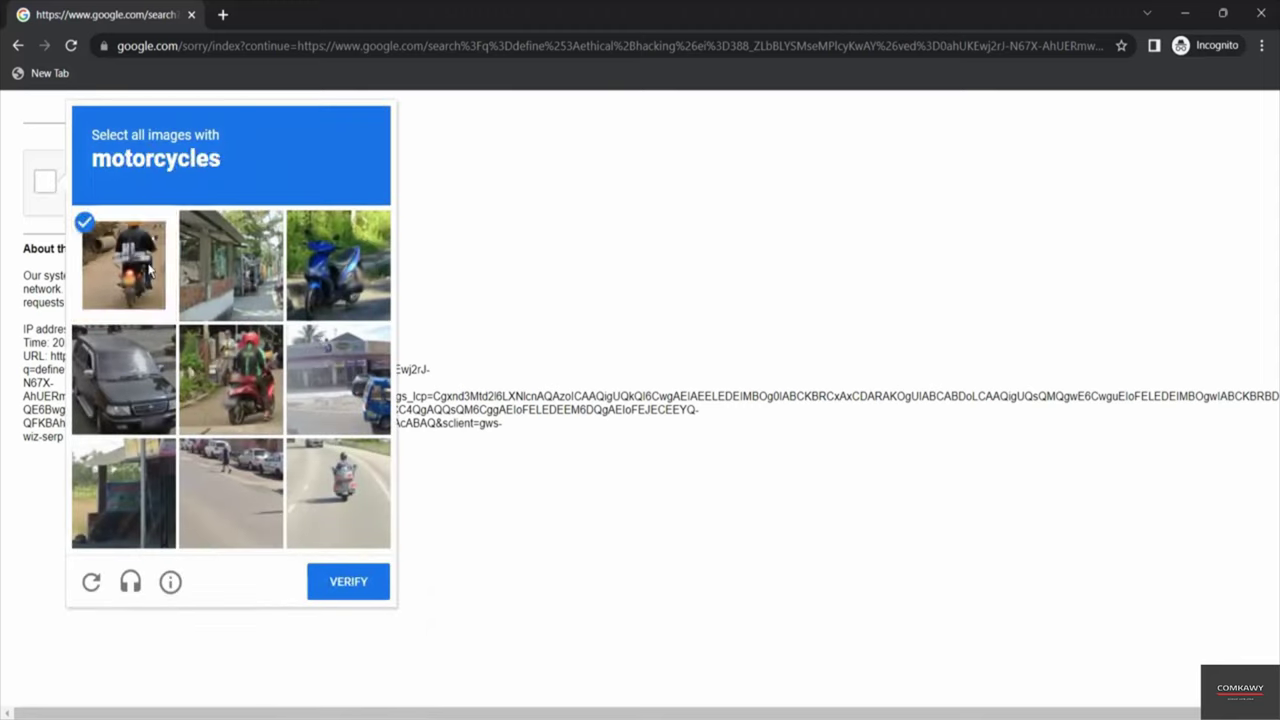
left_click(243, 352)
left_click(332, 276)
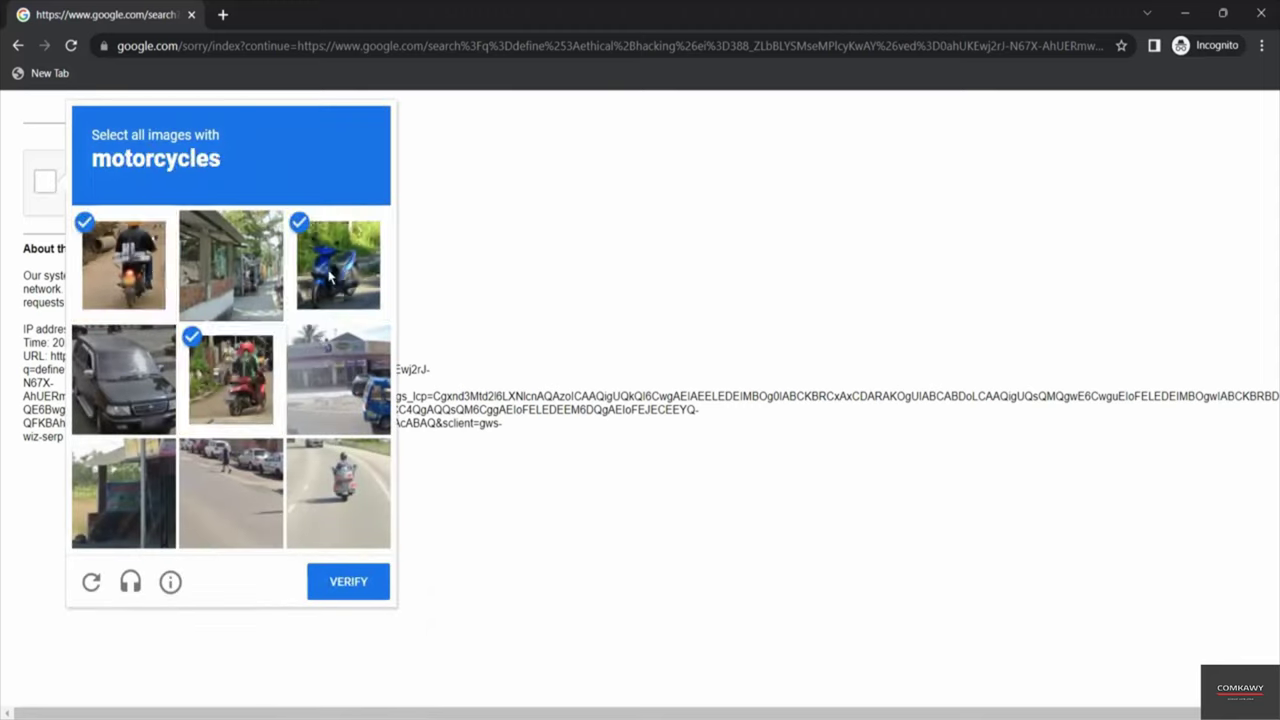
left_click(360, 488)
left_click(349, 582)
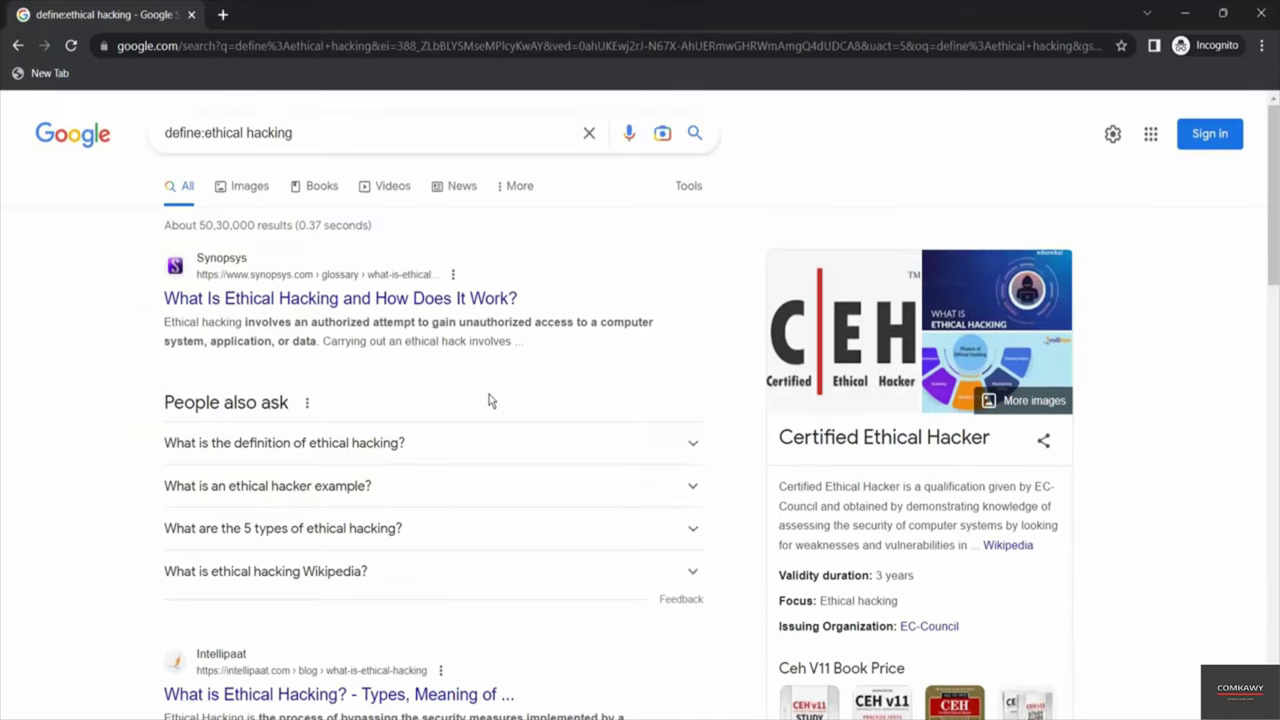
Examine the define: search results, highlighting the definition of an ethical hacker in the TechTarget snippet, and return to the first result
scroll(489, 395, "down", 5)
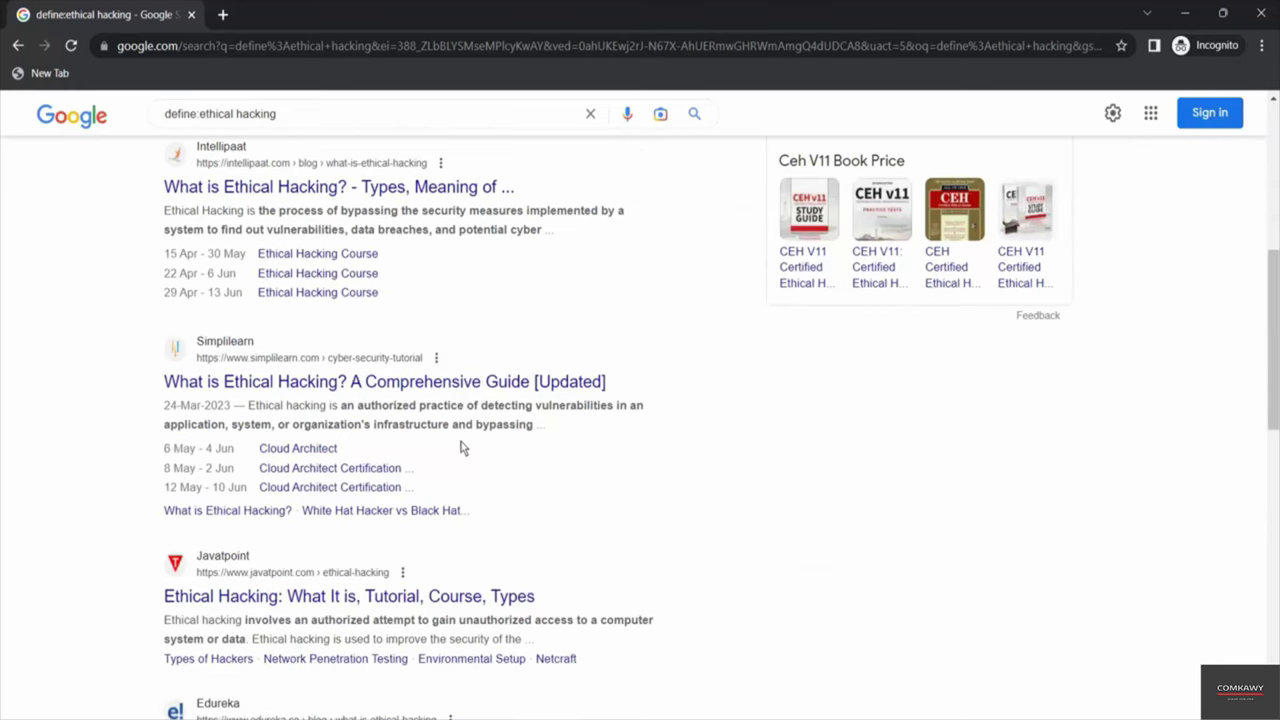
scroll(462, 448, "down", 3)
scroll(462, 448, "down", 2)
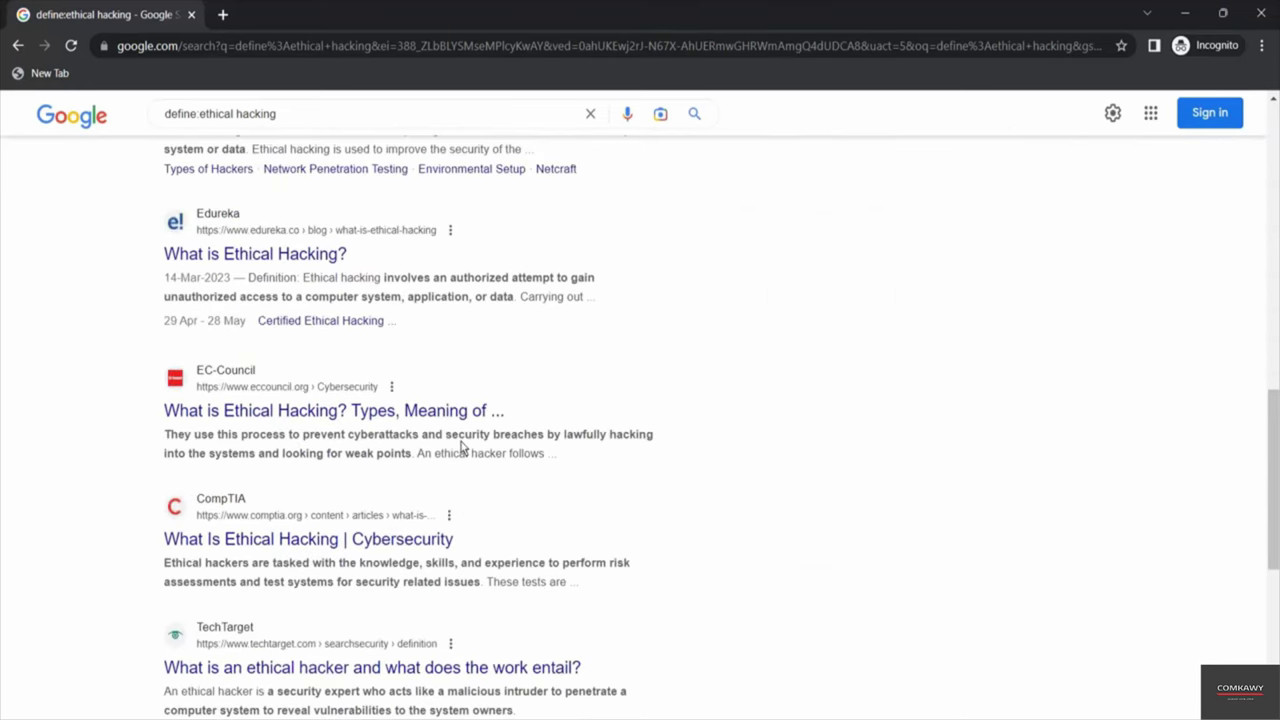
scroll(462, 448, "down", 3)
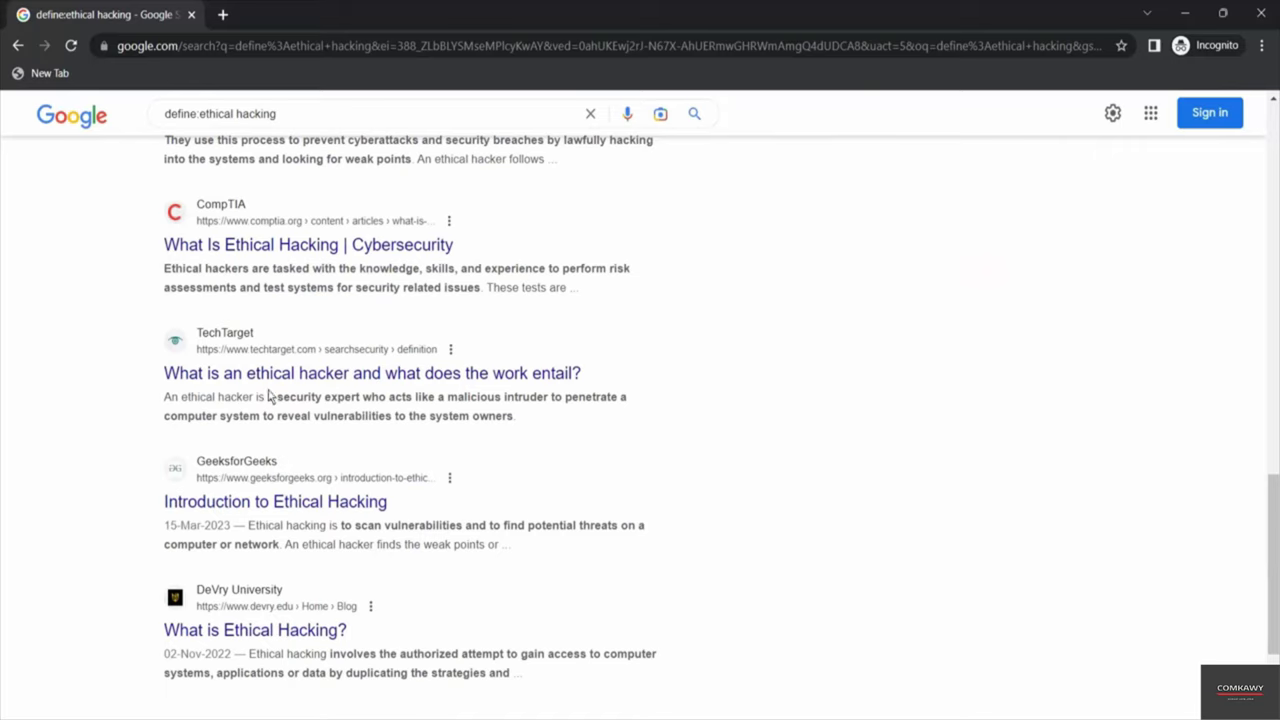
left_click_drag(267, 397, 547, 430)
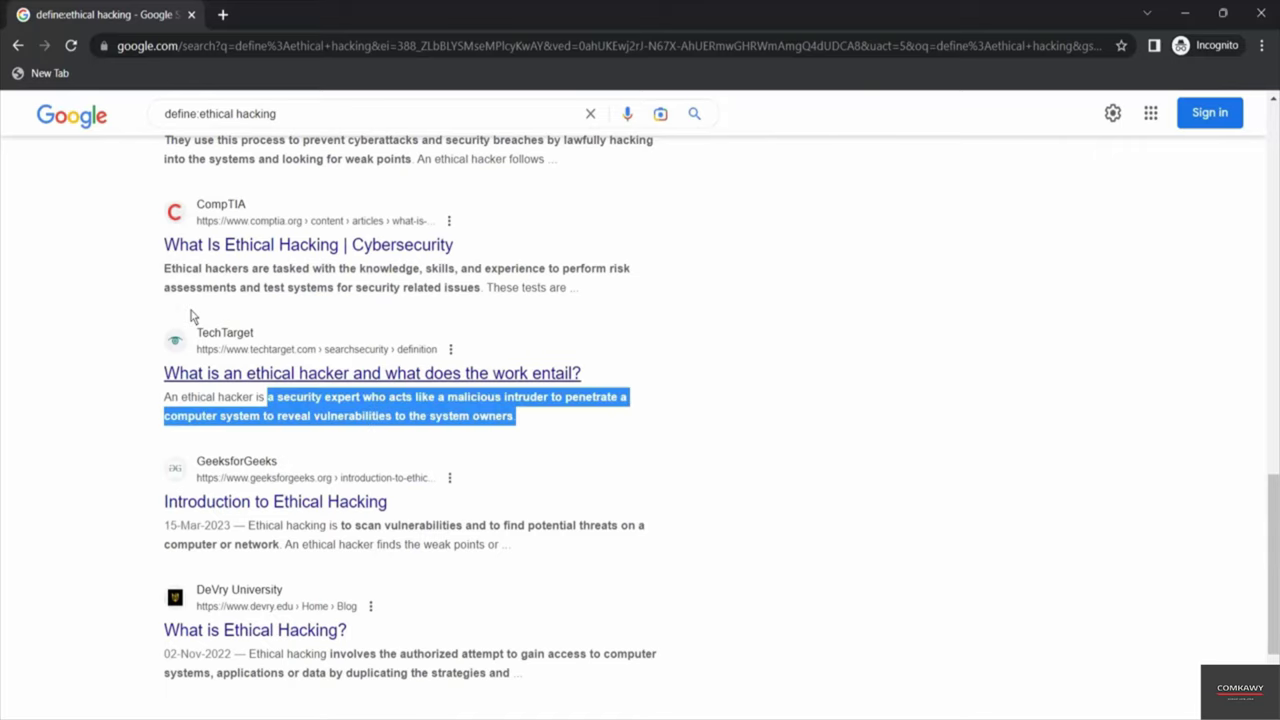
scroll(429, 543, "down", 2)
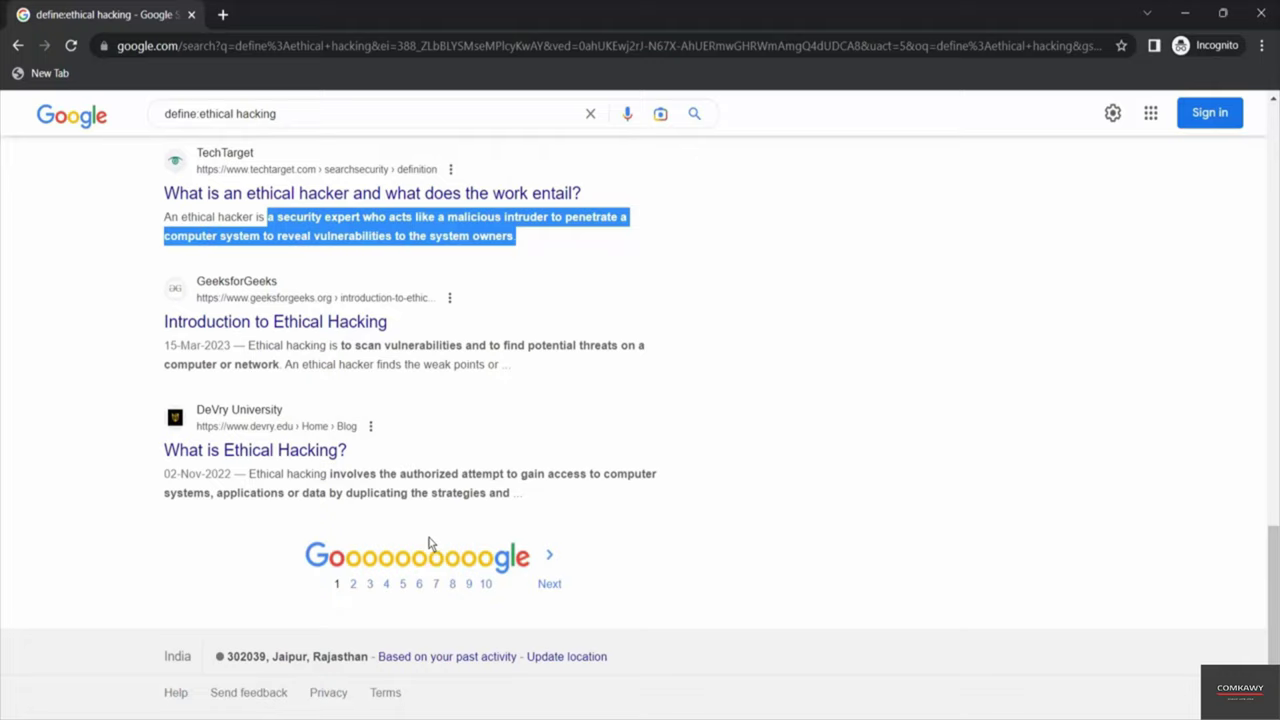
scroll(430, 543, "up", 15)
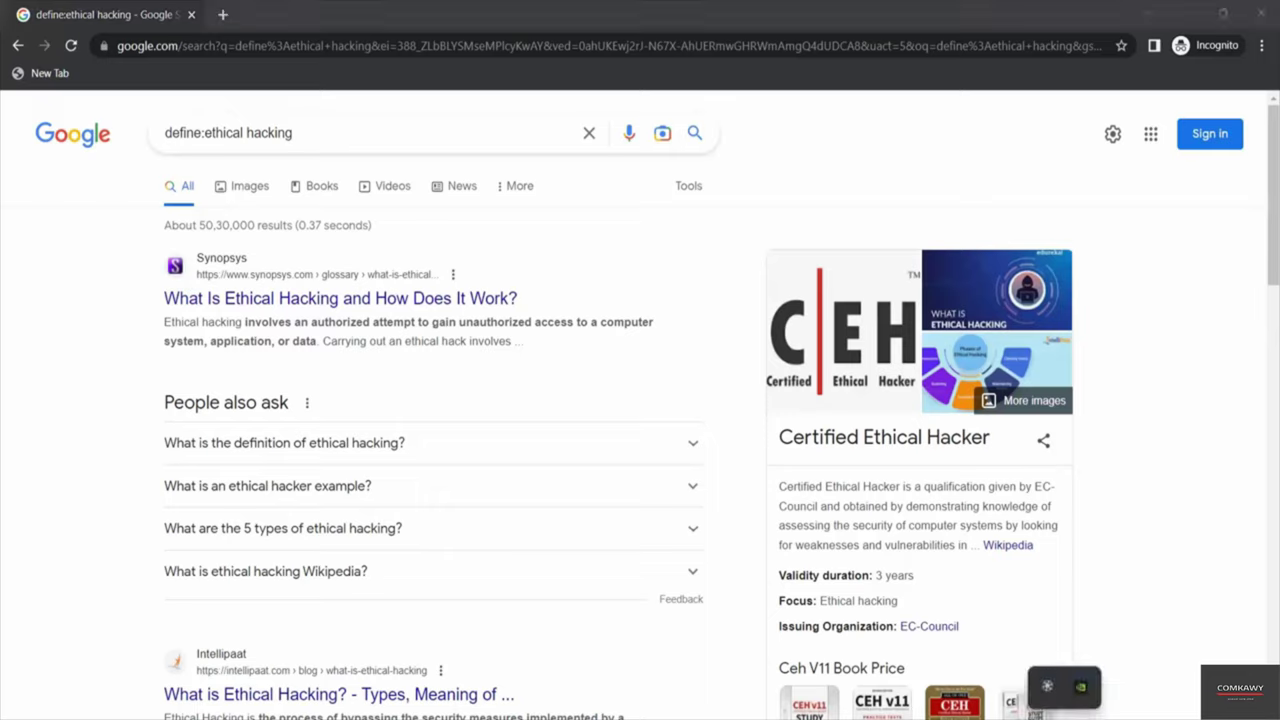
left_click(1047, 688)
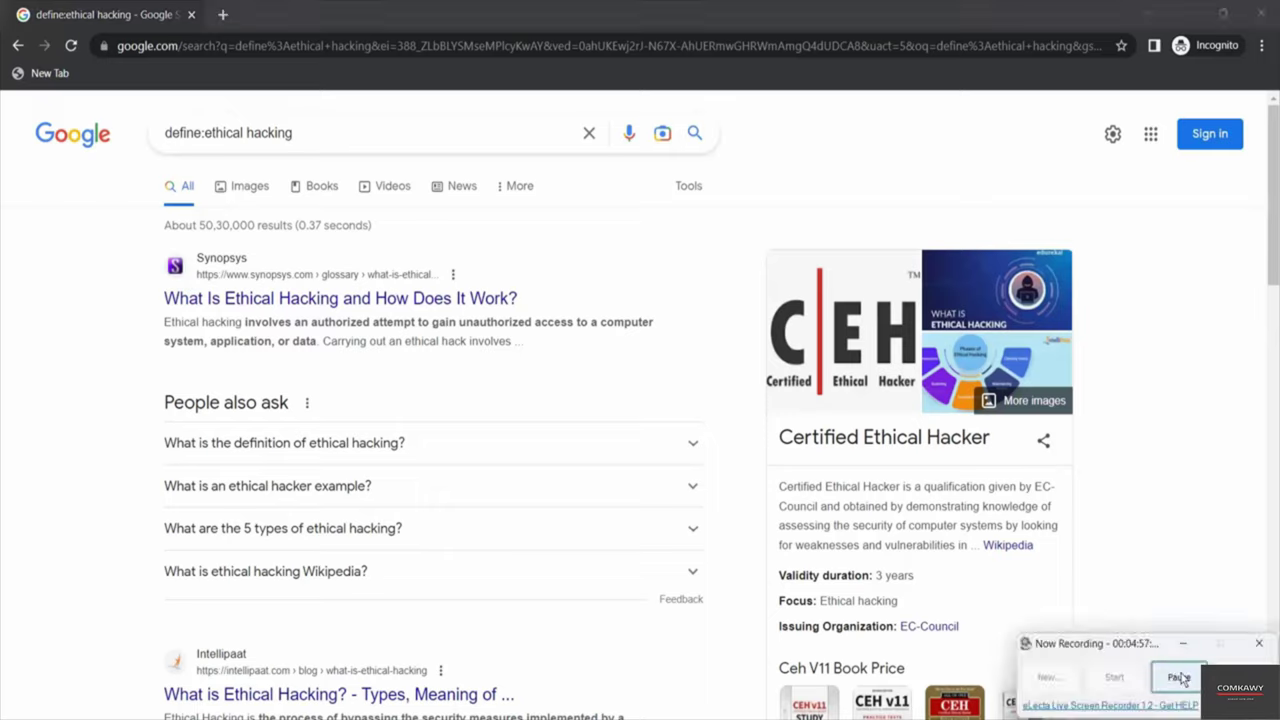